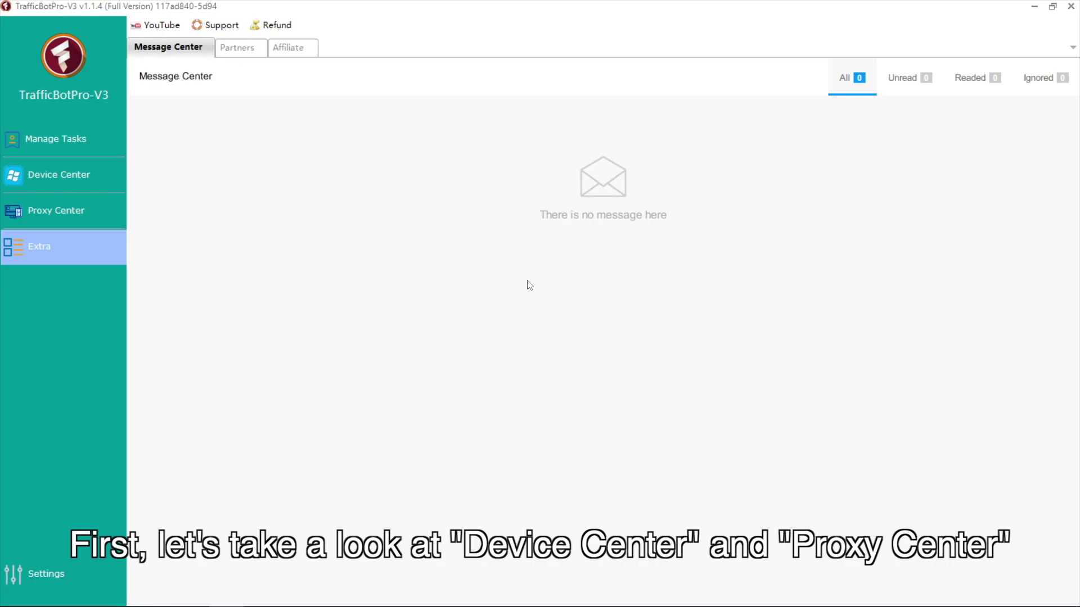
Start a new proxy group named 'proxy'
click(80, 205)
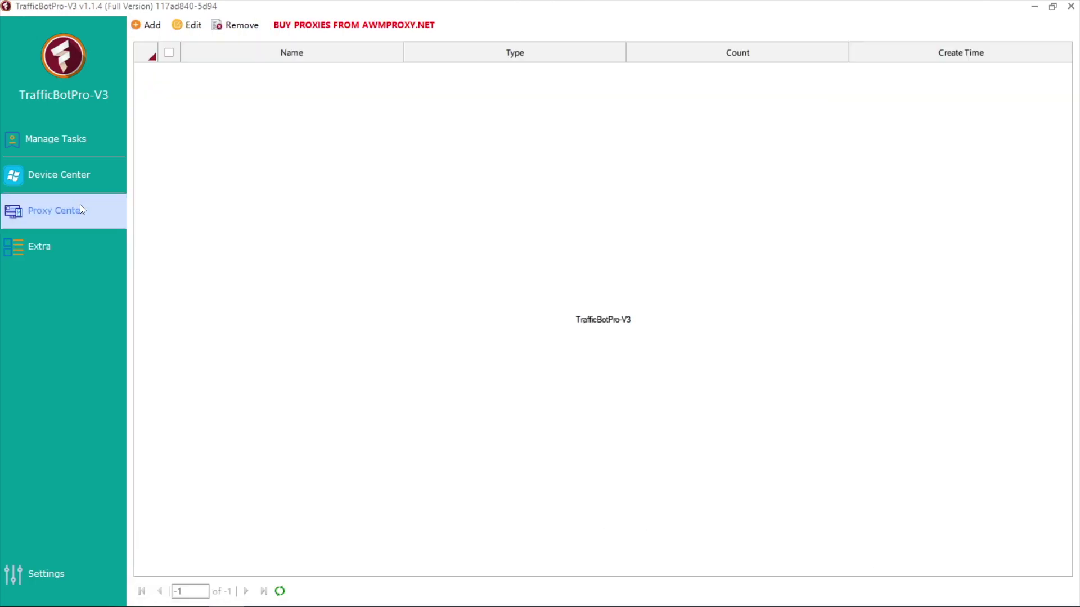
click(148, 25)
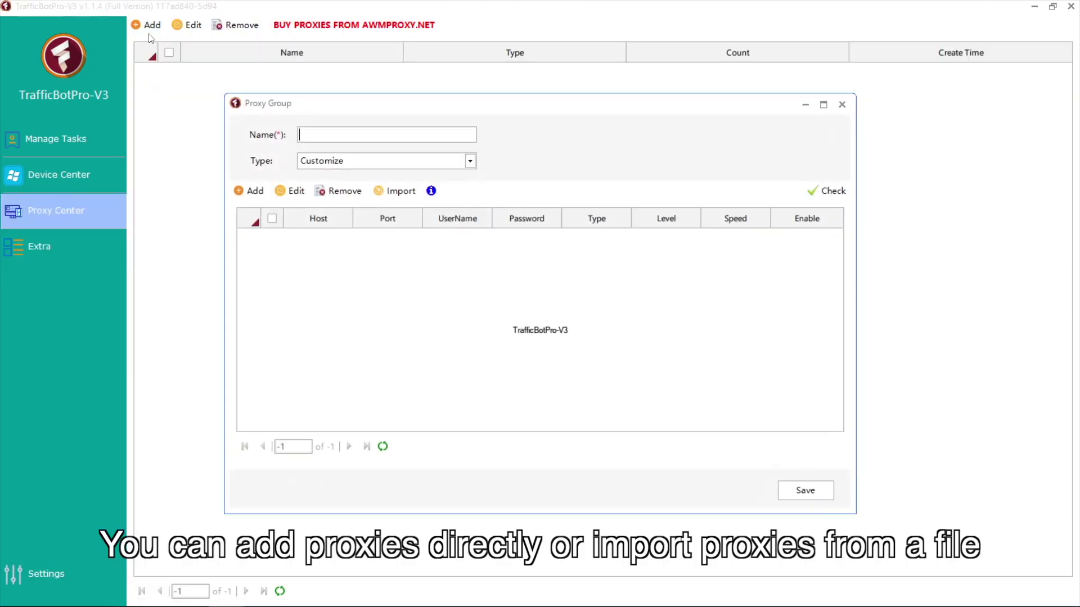
text(proxy)
click(255, 190)
click(684, 212)
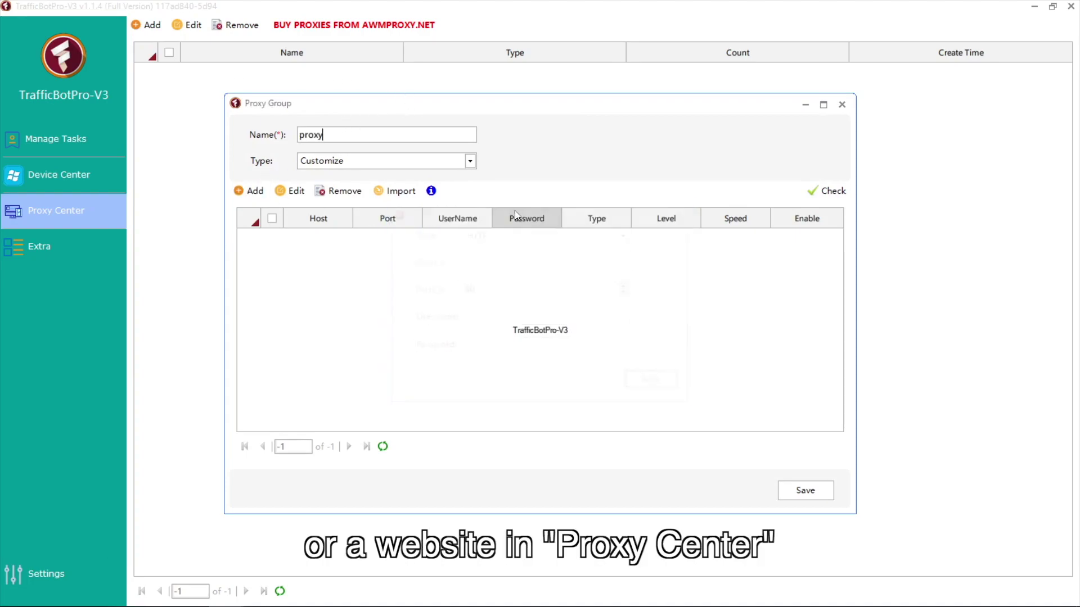
Set the group type to File, load proxies.txt, and check which proxies work
click(337, 161)
click(329, 185)
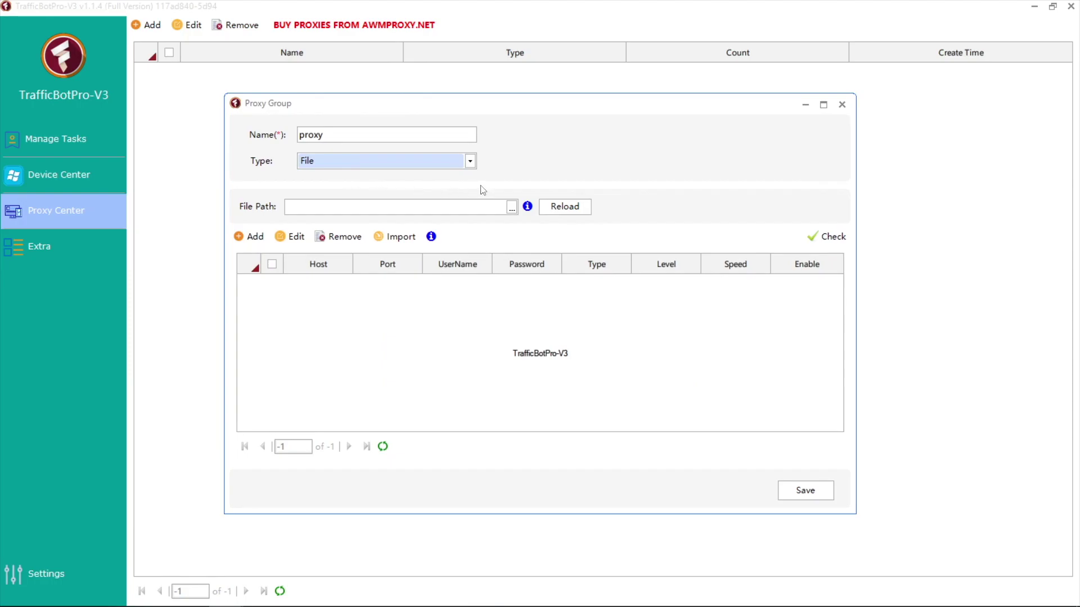
click(511, 208)
double_click(495, 360)
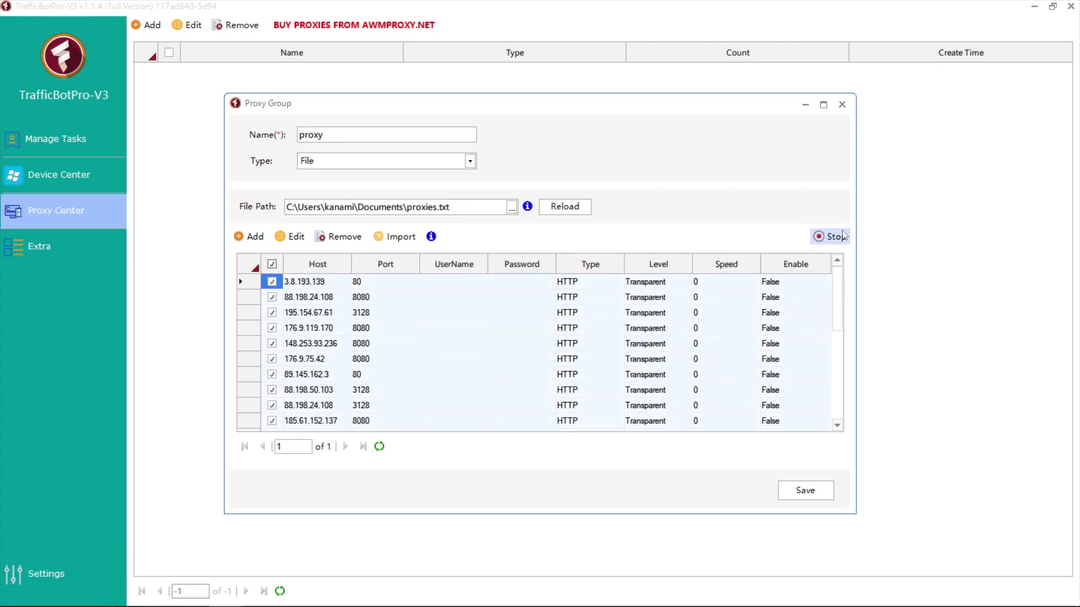
click(825, 236)
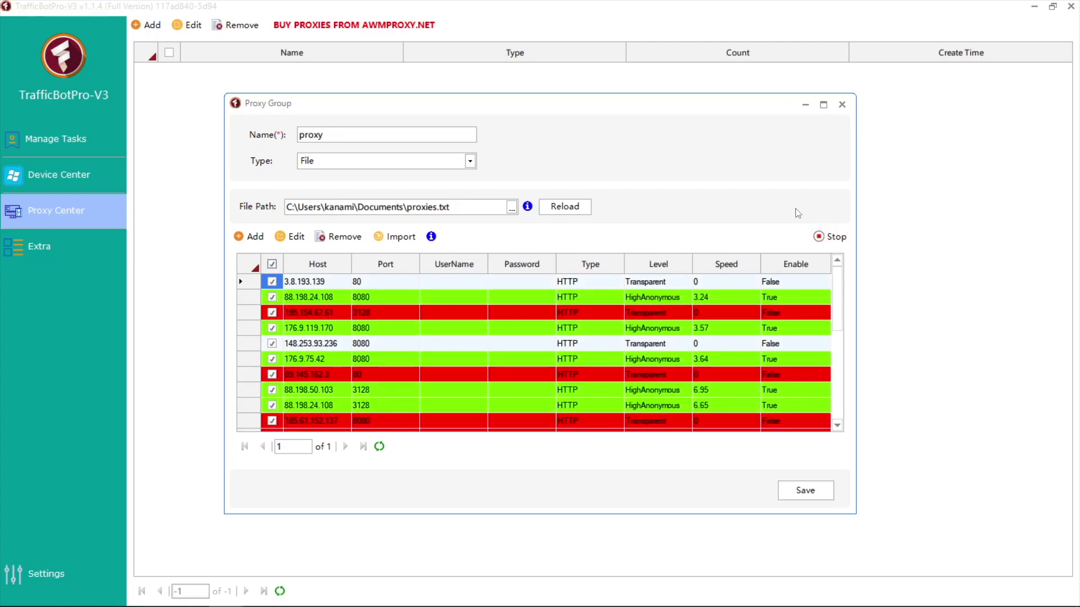
Save the proxy group and start a new device group named 'device'
click(805, 490)
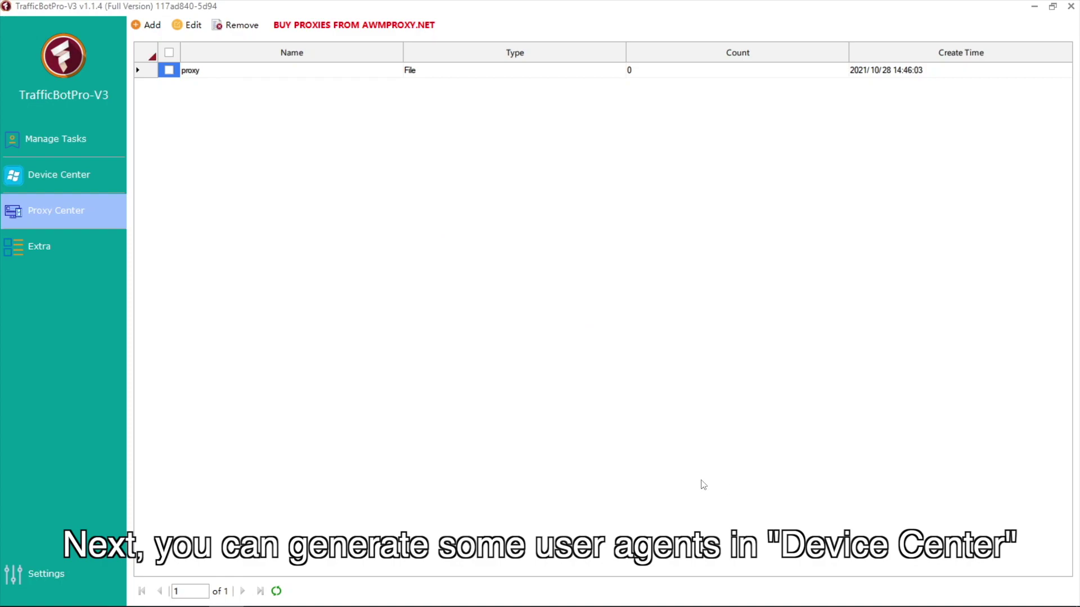
click(105, 191)
click(150, 26)
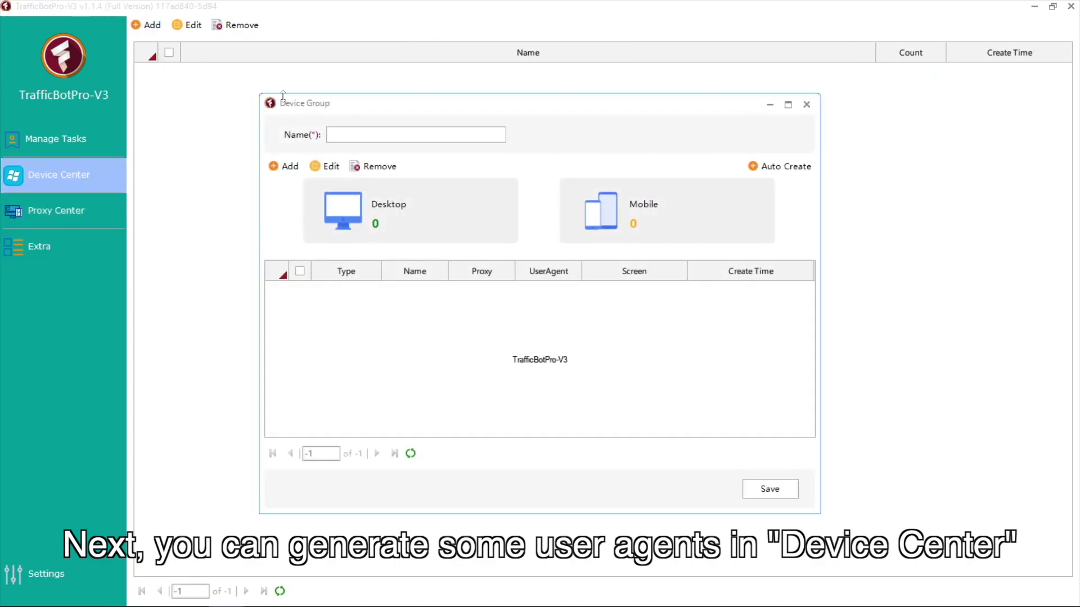
text(device)
Auto-create 10 desktop and 10 mobile devices through the proxy group, then save
click(782, 167)
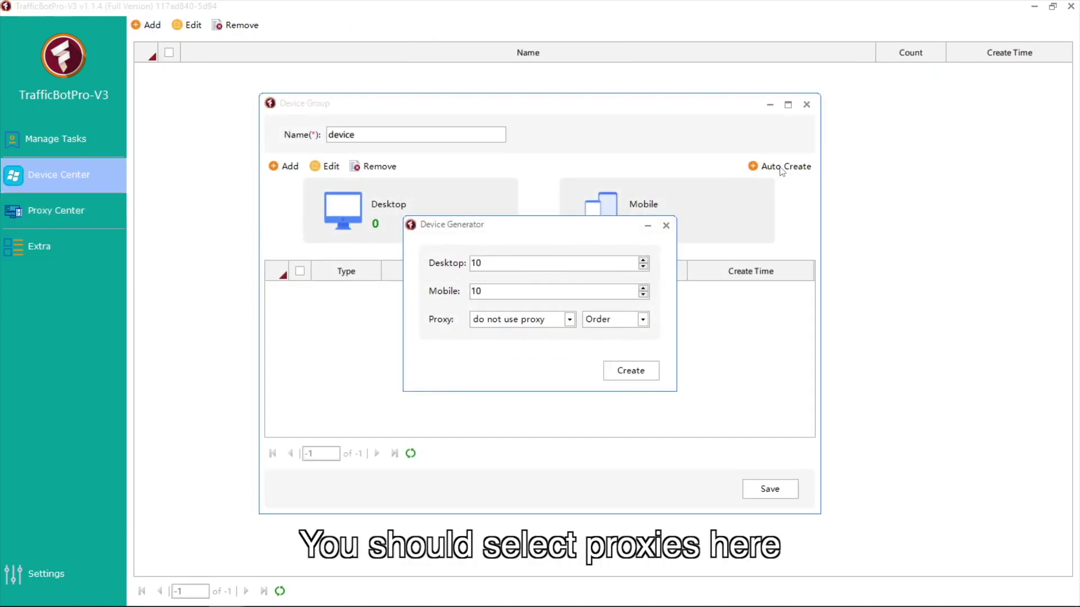
click(554, 322)
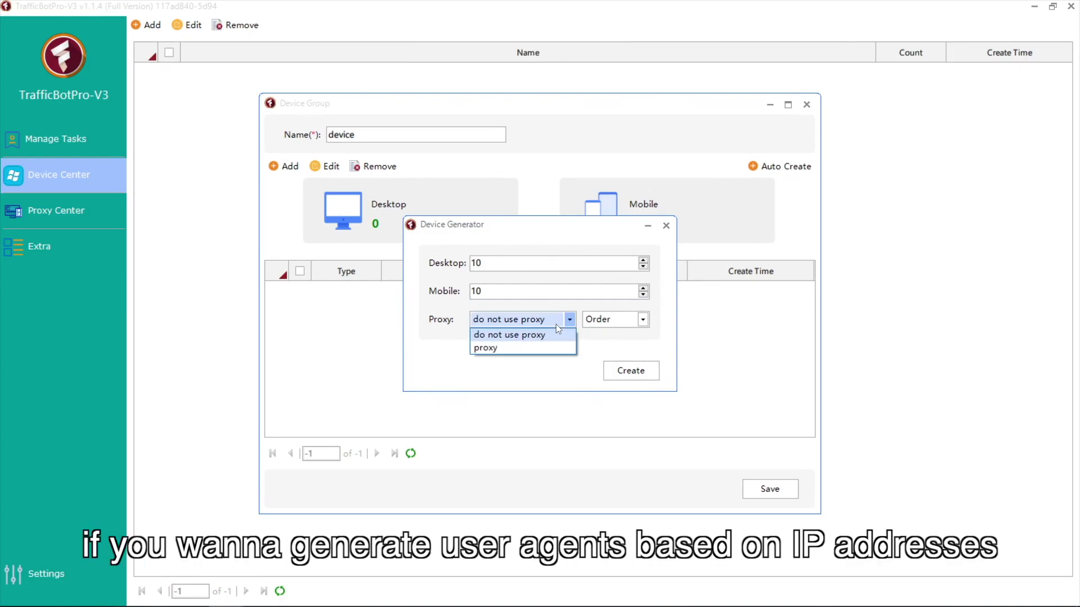
click(516, 347)
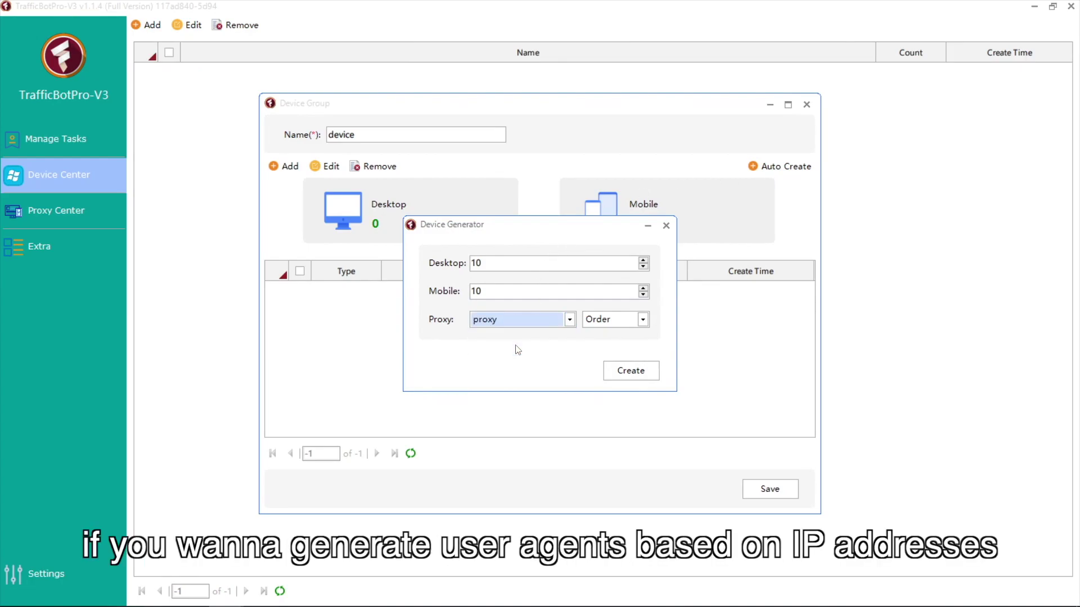
click(625, 372)
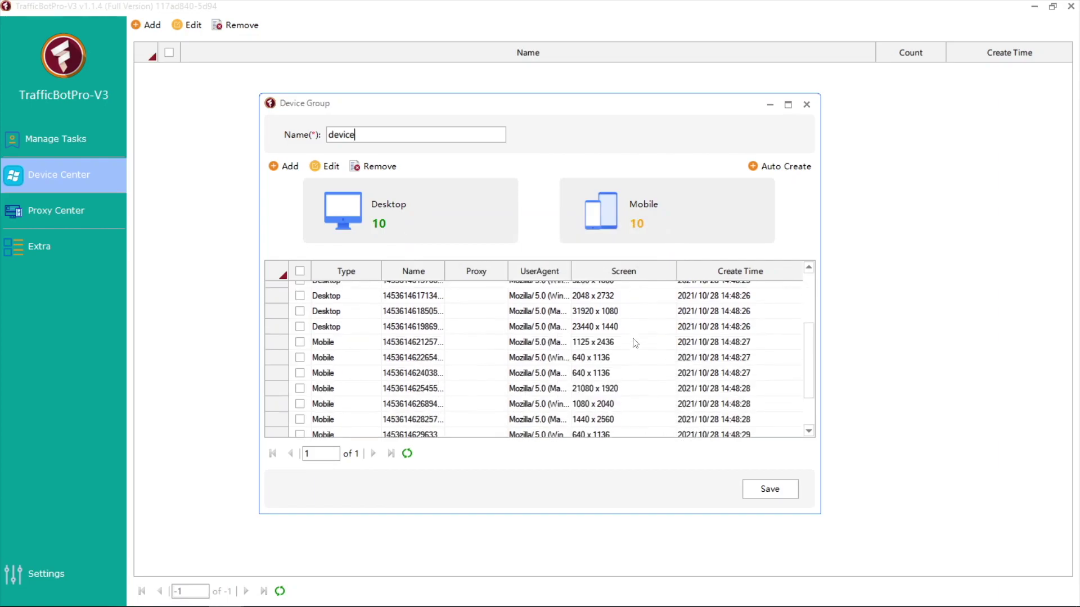
click(769, 488)
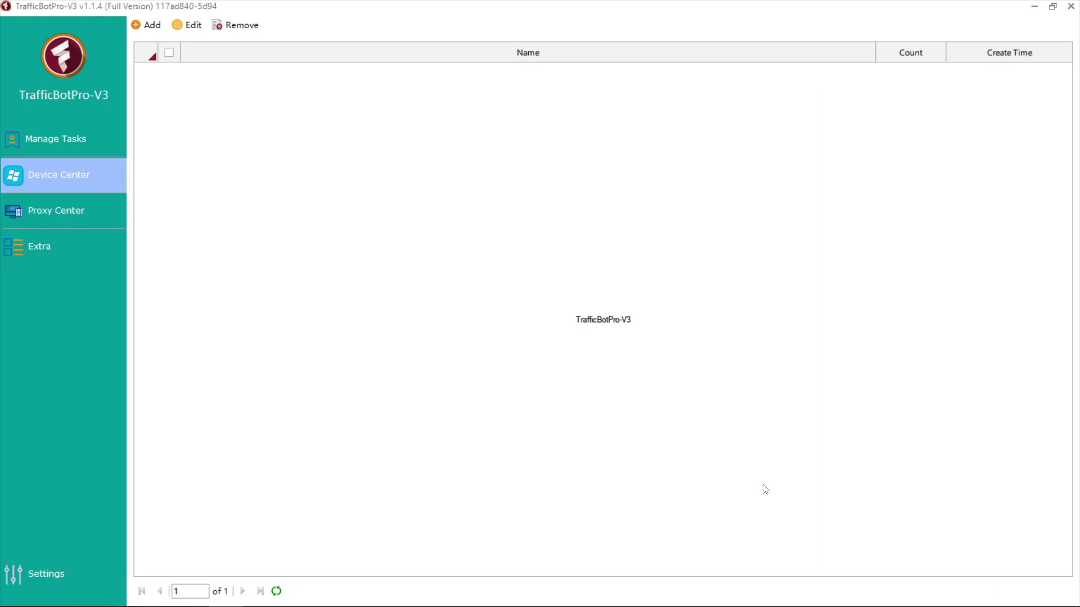
Review the Chrome path and Max Chrome Window Count in Settings
click(24, 571)
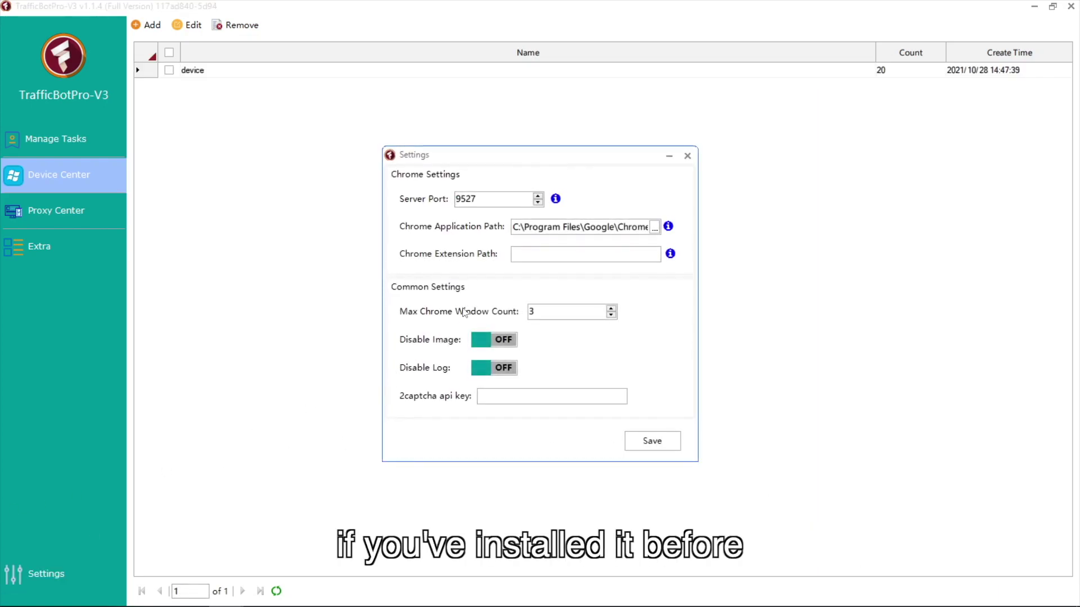
mouse_move(669, 232)
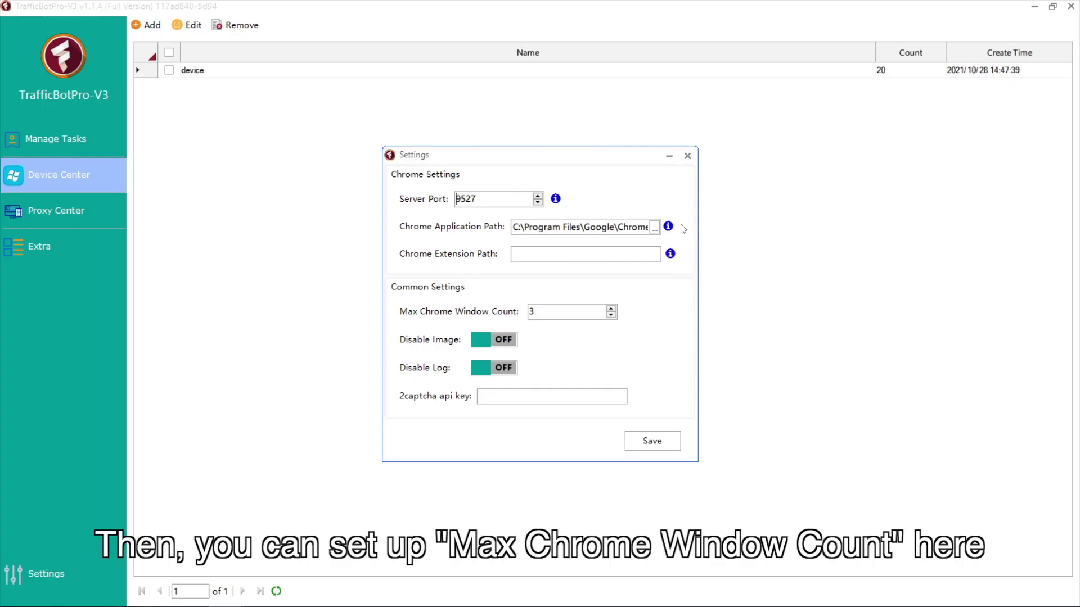
click(558, 312)
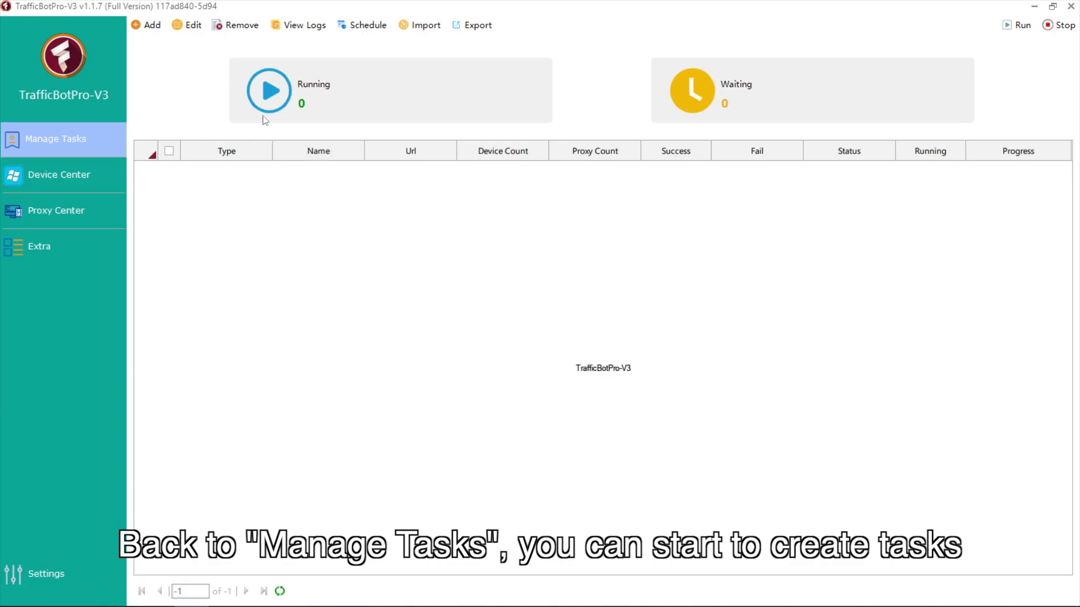
click(154, 29)
click(510, 291)
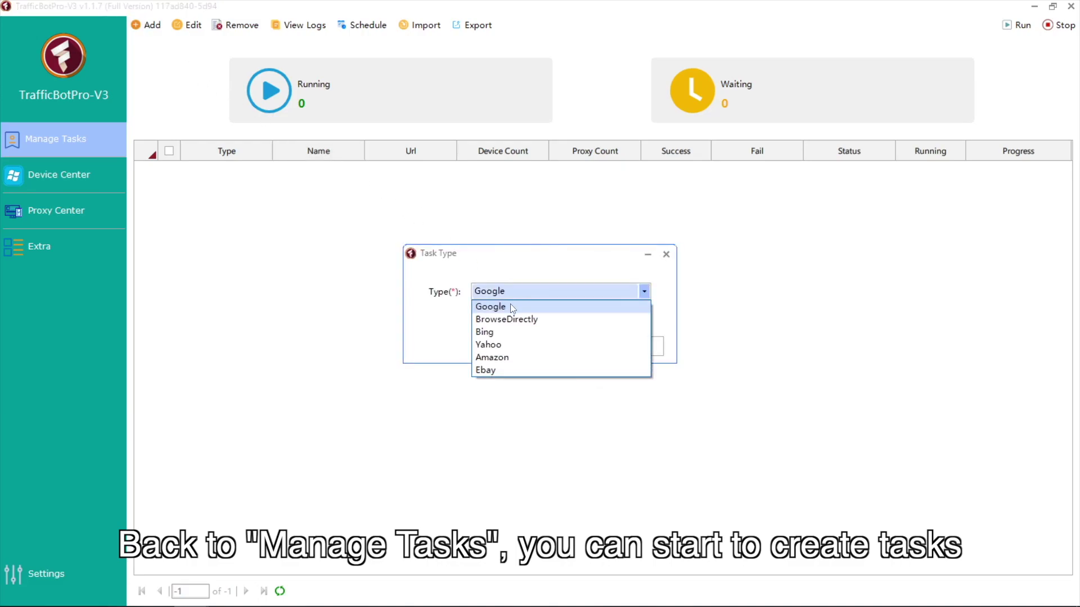
click(506, 319)
click(632, 344)
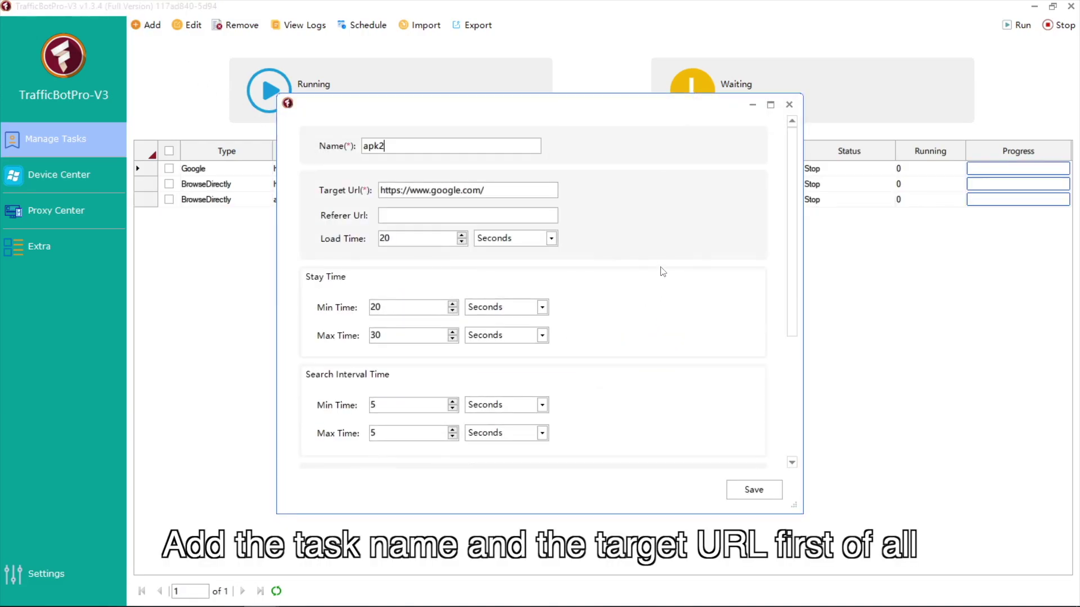
drag(488, 191, 260, 196)
text(https://www.apkmirror.com/)
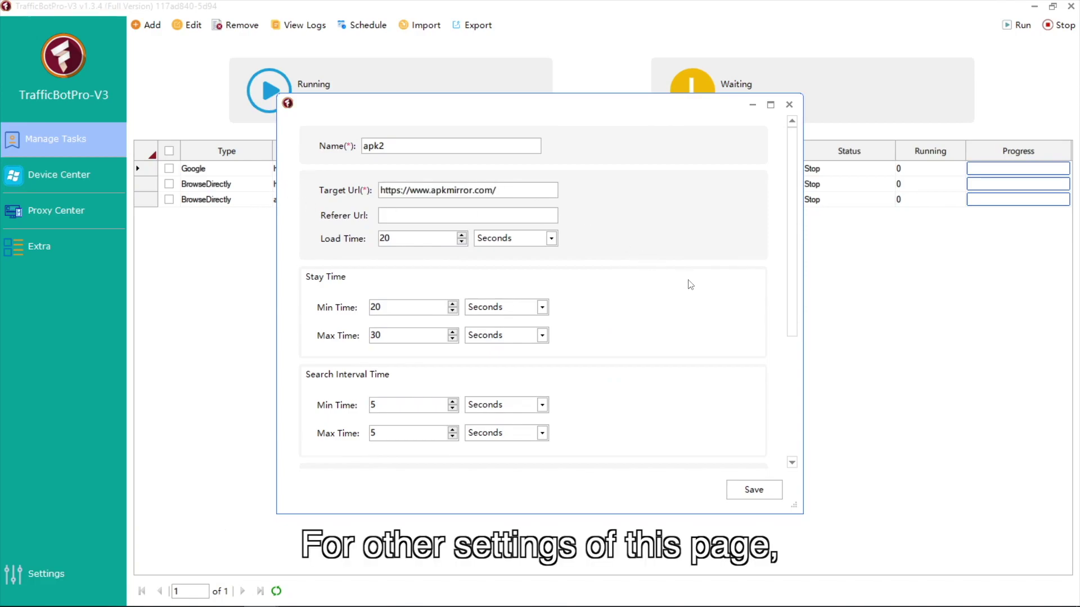
Try the browser cache folder and persistence options, leaving cache persistence off
drag(798, 224, 772, 398)
click(590, 356)
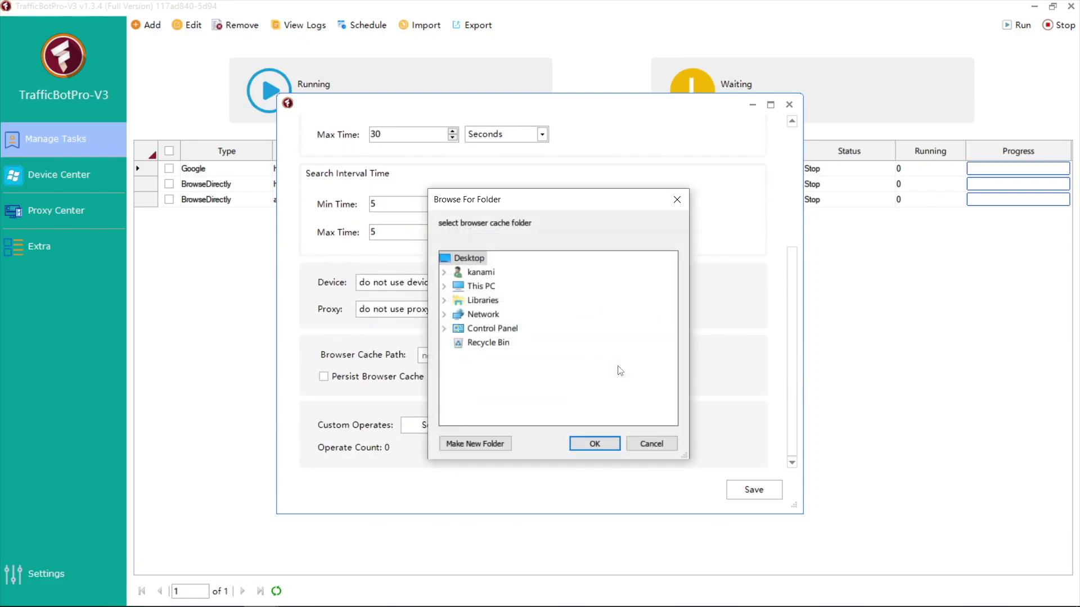
click(645, 443)
click(398, 379)
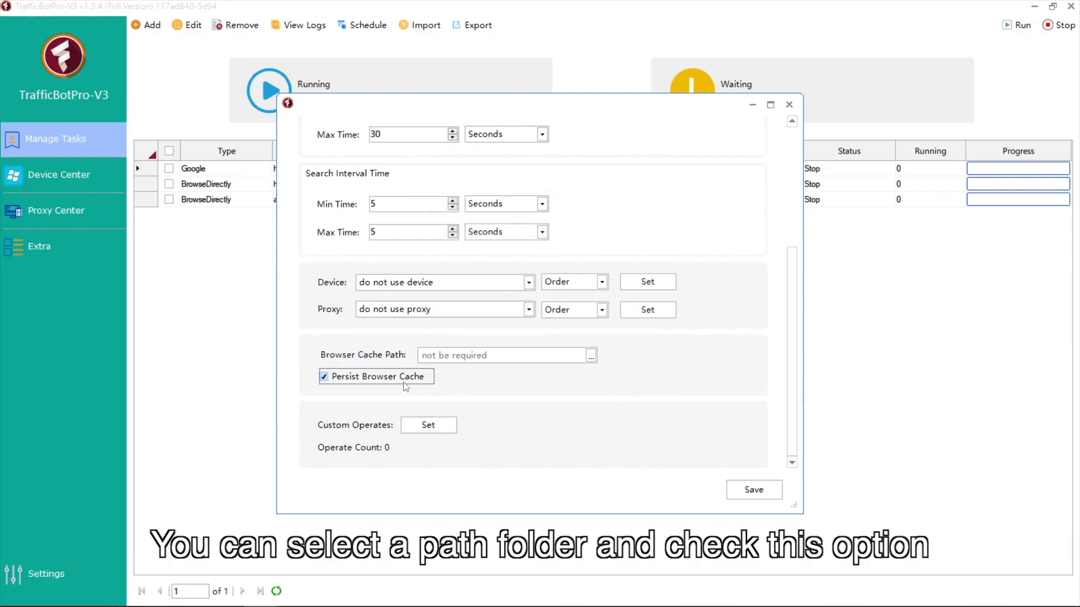
click(405, 382)
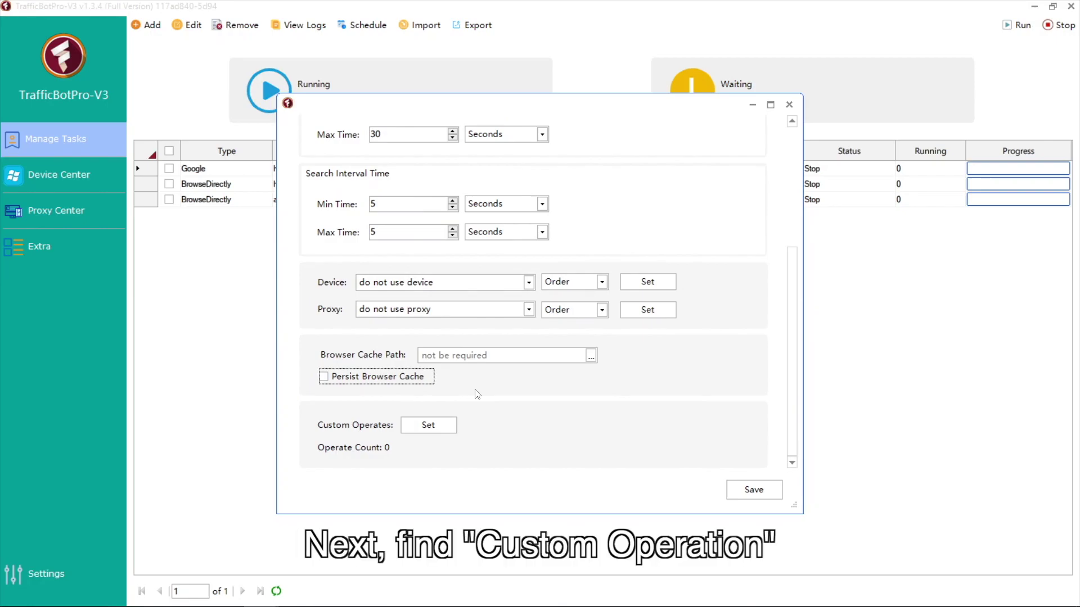
Add a Sleep operation in the custom operations editor and edit its maximum time
click(454, 430)
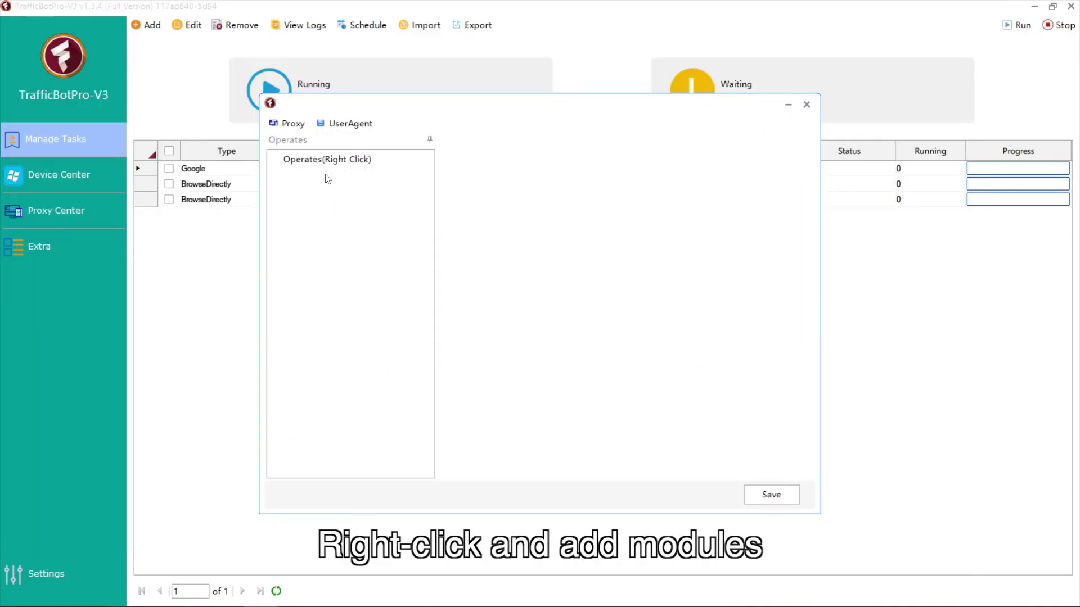
right_click(314, 163)
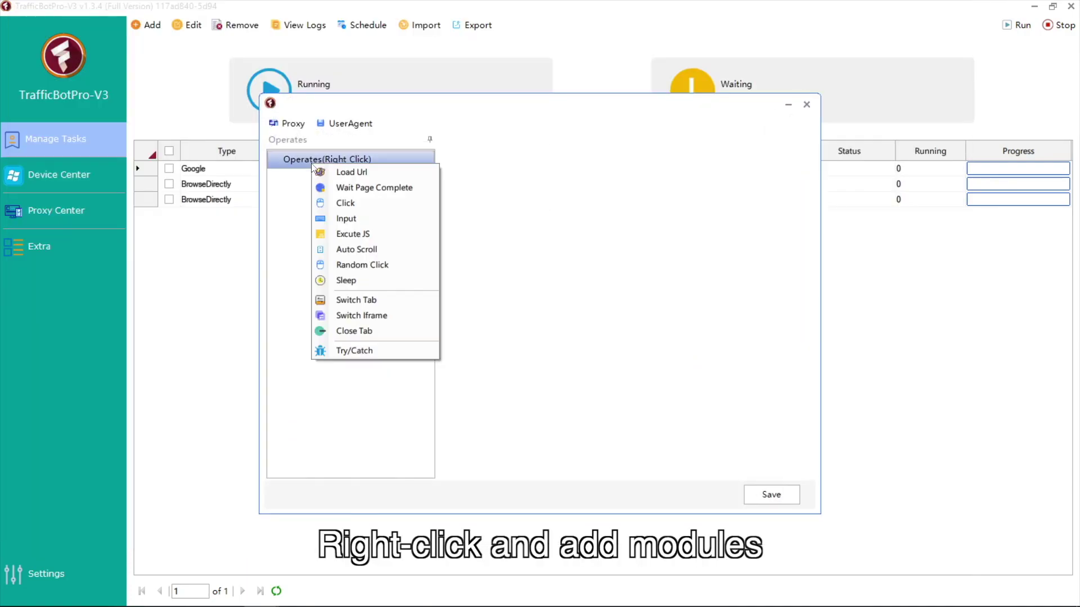
click(348, 278)
click(319, 179)
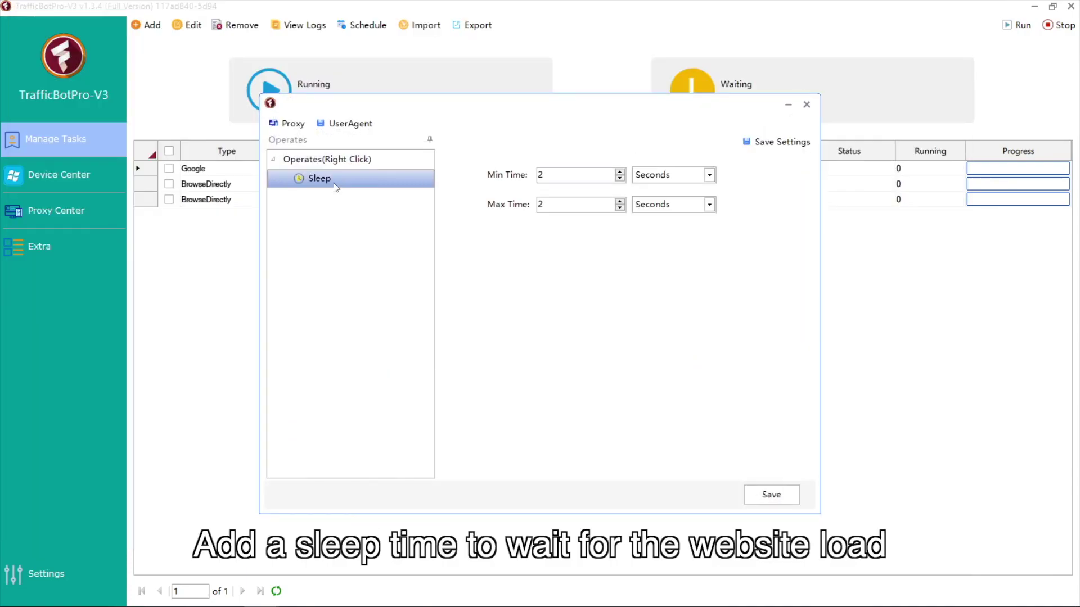
click(538, 204)
Save Sleep with a 62-second maximum and add a Click operation located by XPath
text(6)
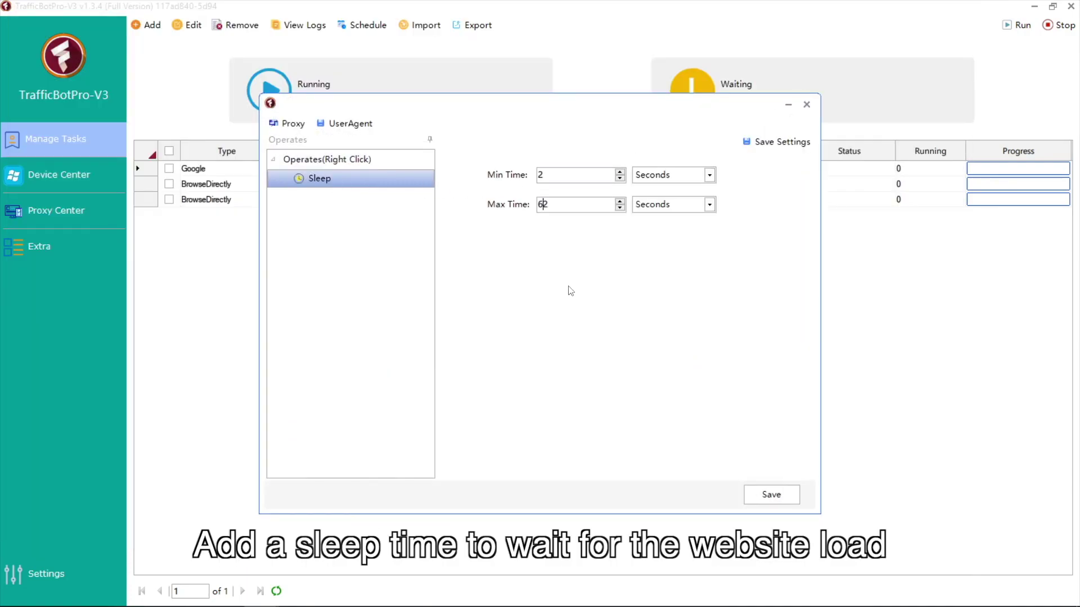
click(786, 144)
right_click(340, 162)
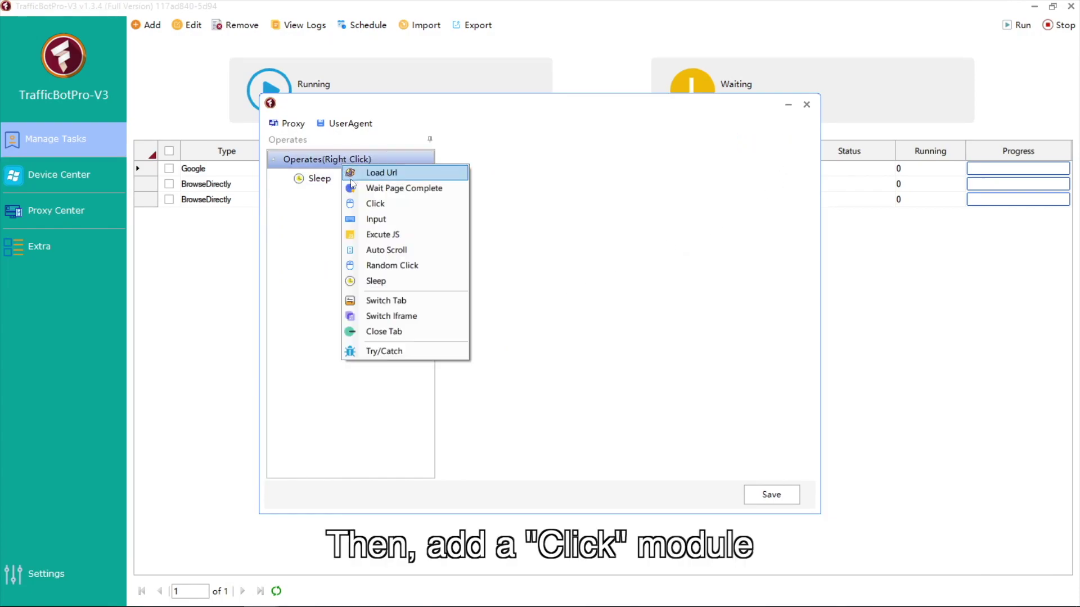
click(379, 203)
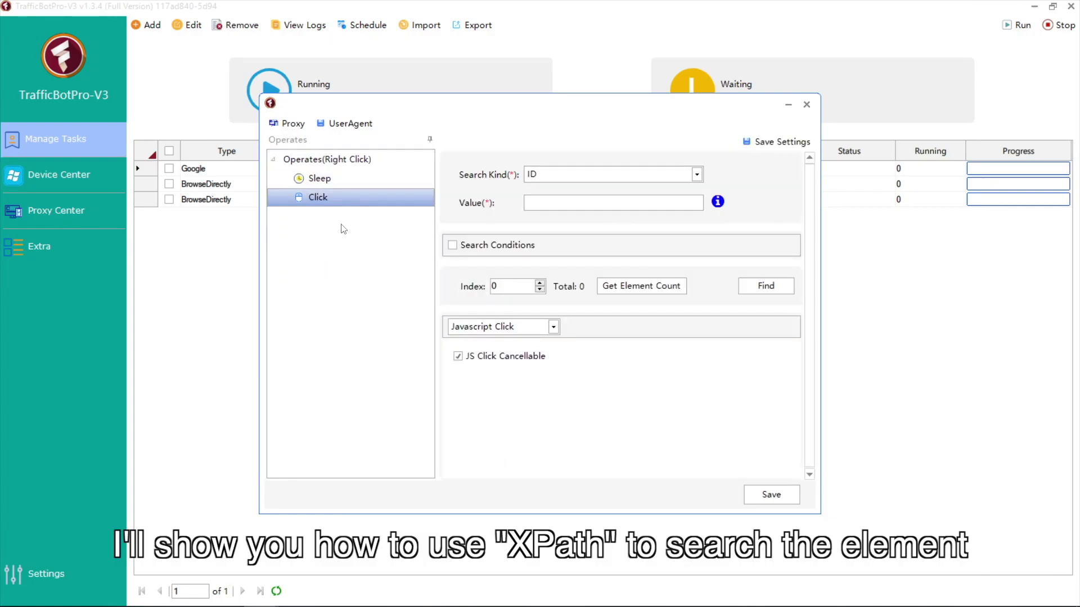
click(579, 181)
click(554, 214)
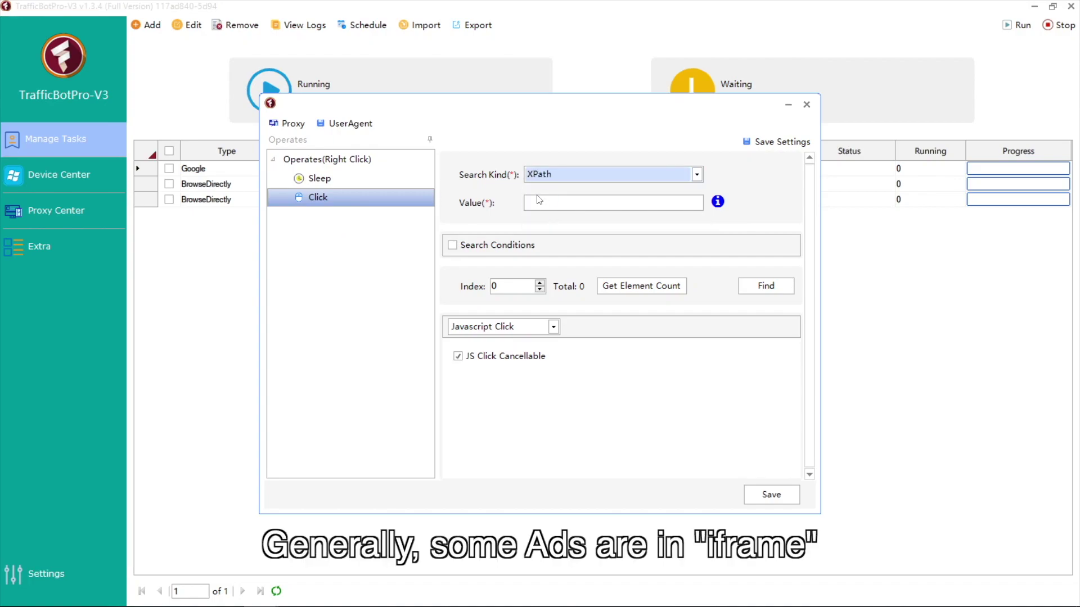
click(540, 204)
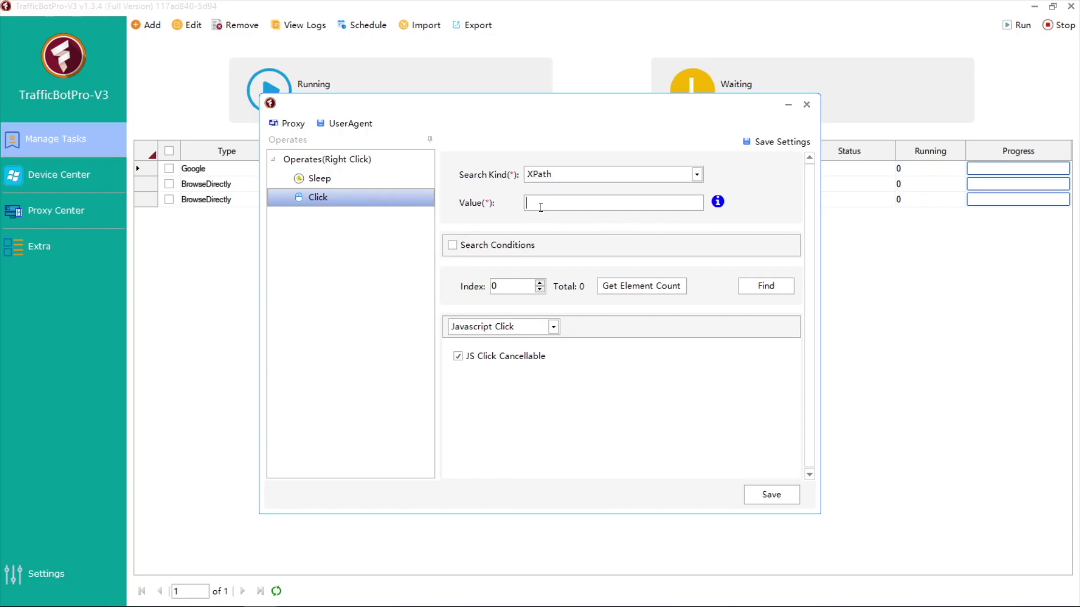
text(//iframe[@id="aswift_2"])
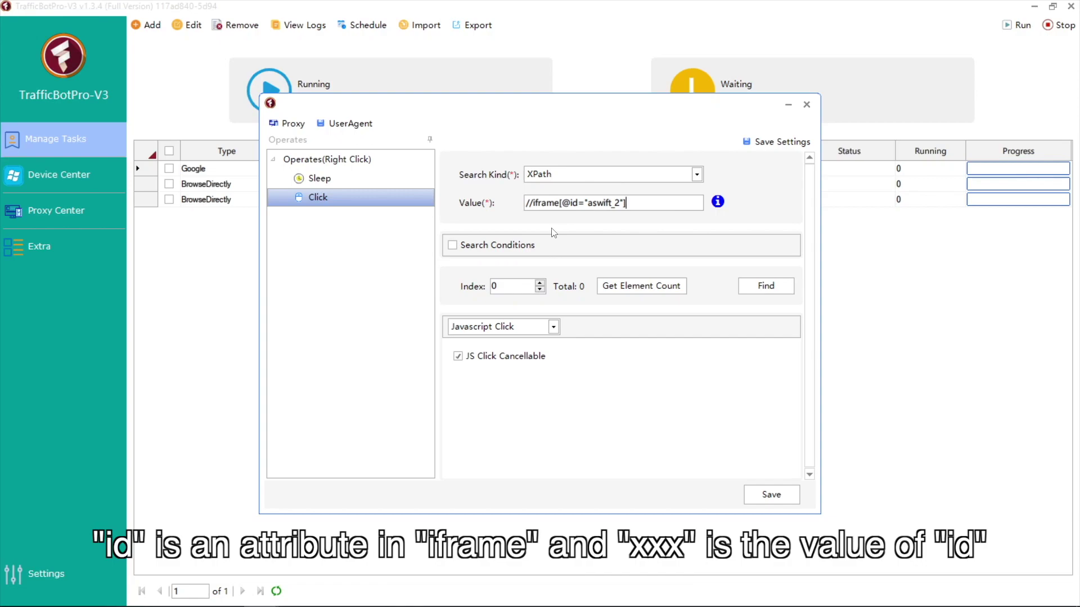
click(759, 145)
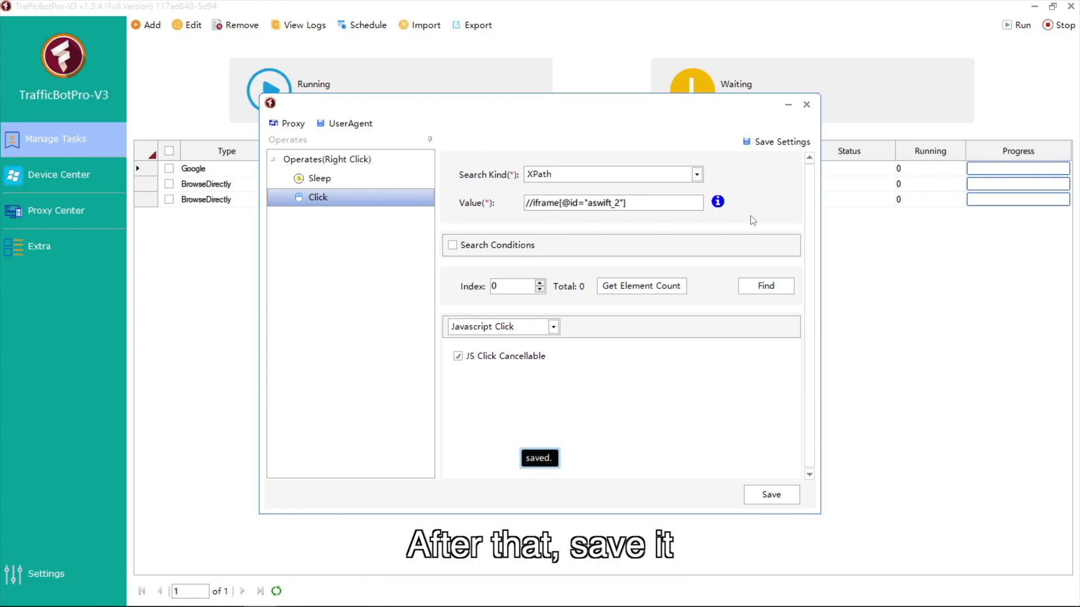
click(641, 286)
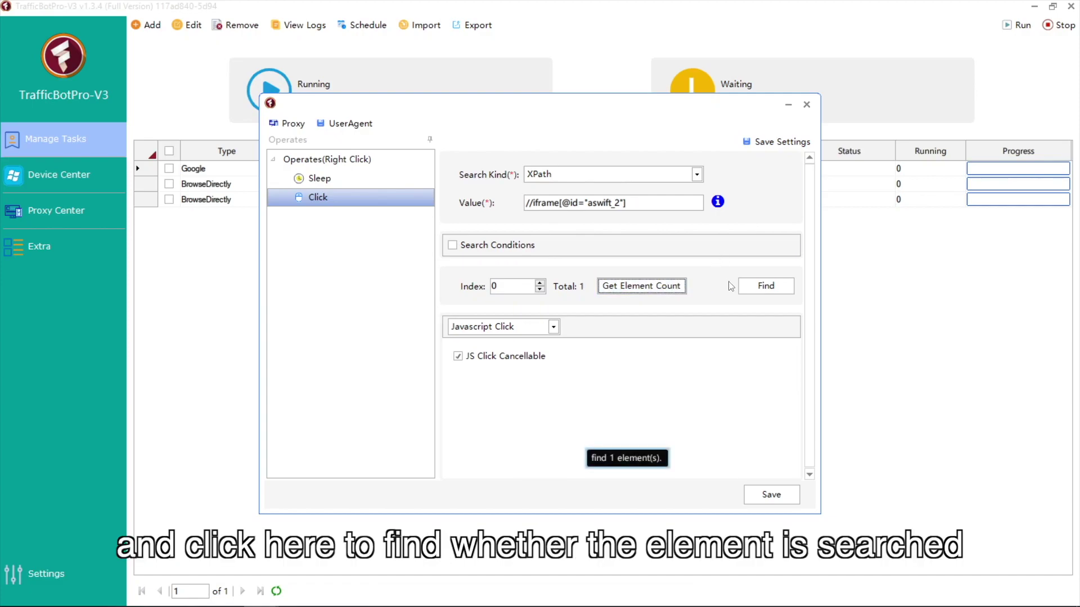
click(751, 285)
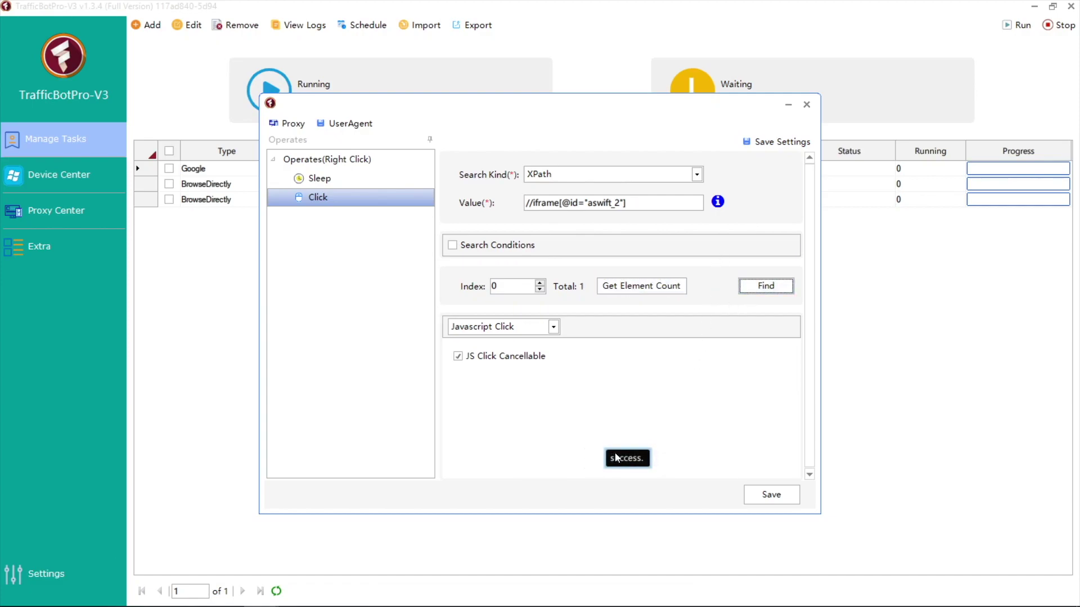
Inspect the APKMirror ad iframe in Chrome DevTools, confirming its name is aswift_2
click(296, 593)
scroll(572, 444, down, 7)
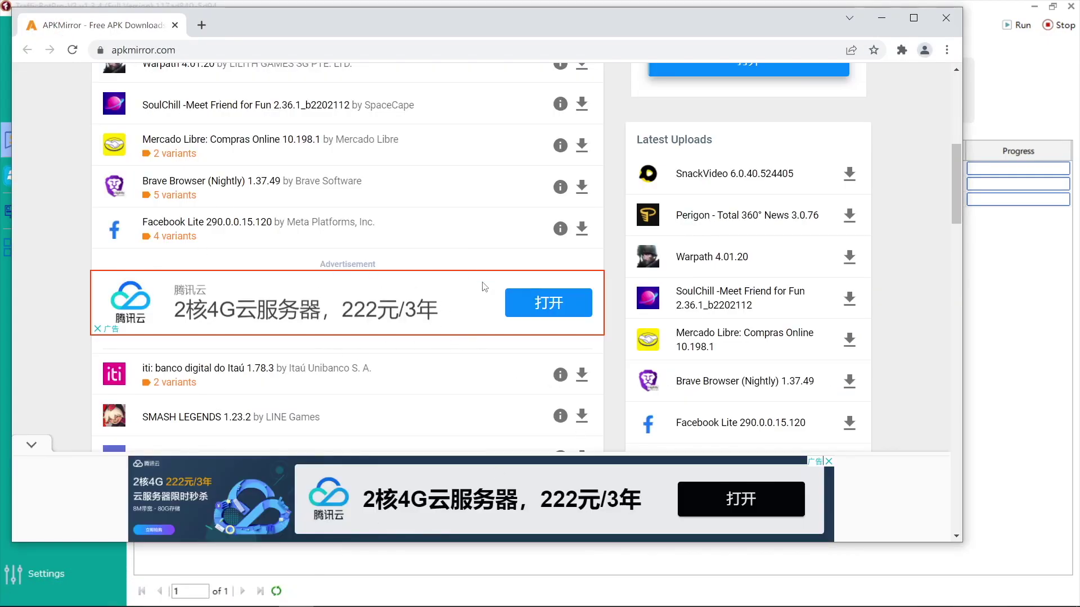
key(ctrl+shift+i)
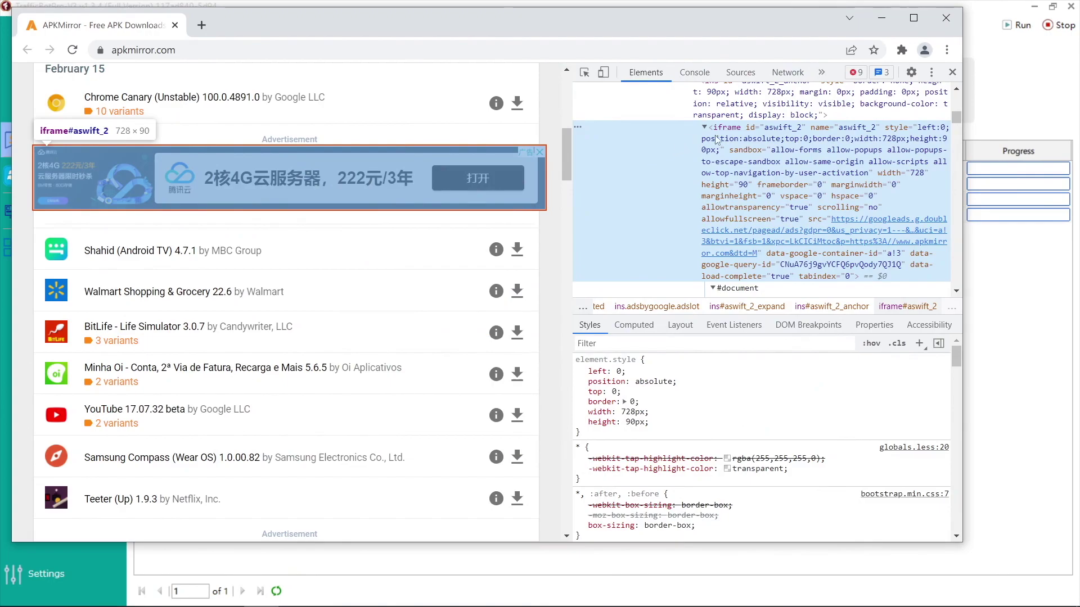
double_click(827, 129)
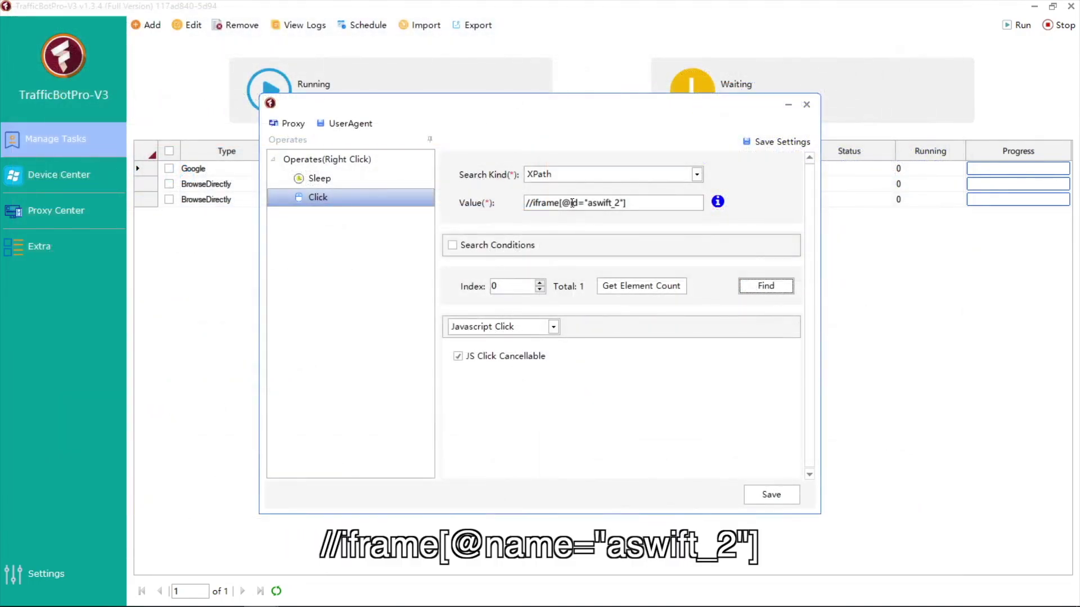
click(574, 202)
text(//iframe[@id="aswift_2"])
double_click(575, 202)
text(name)
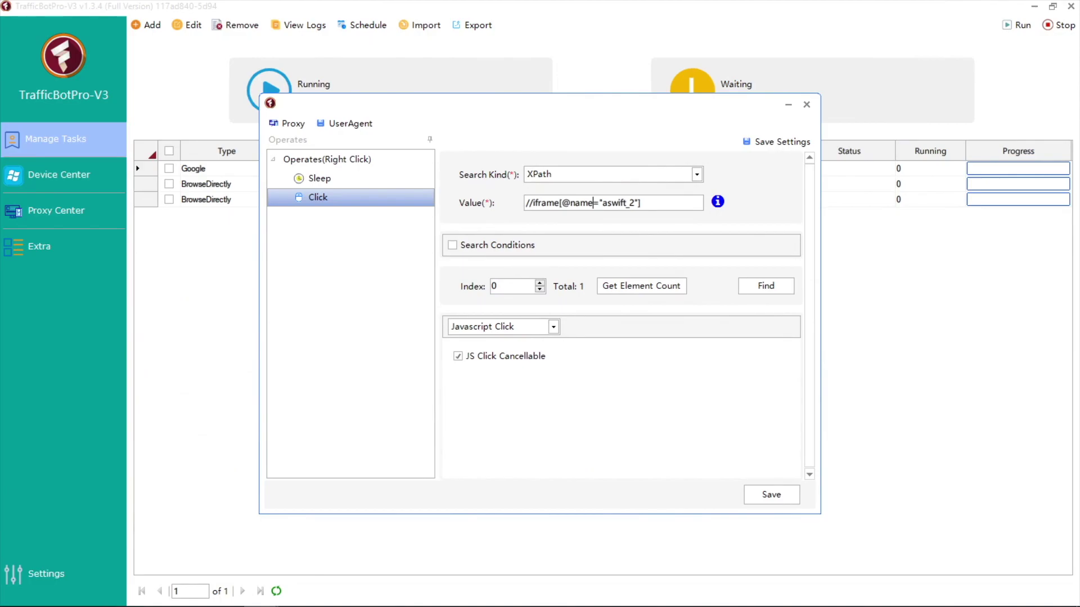
click(530, 332)
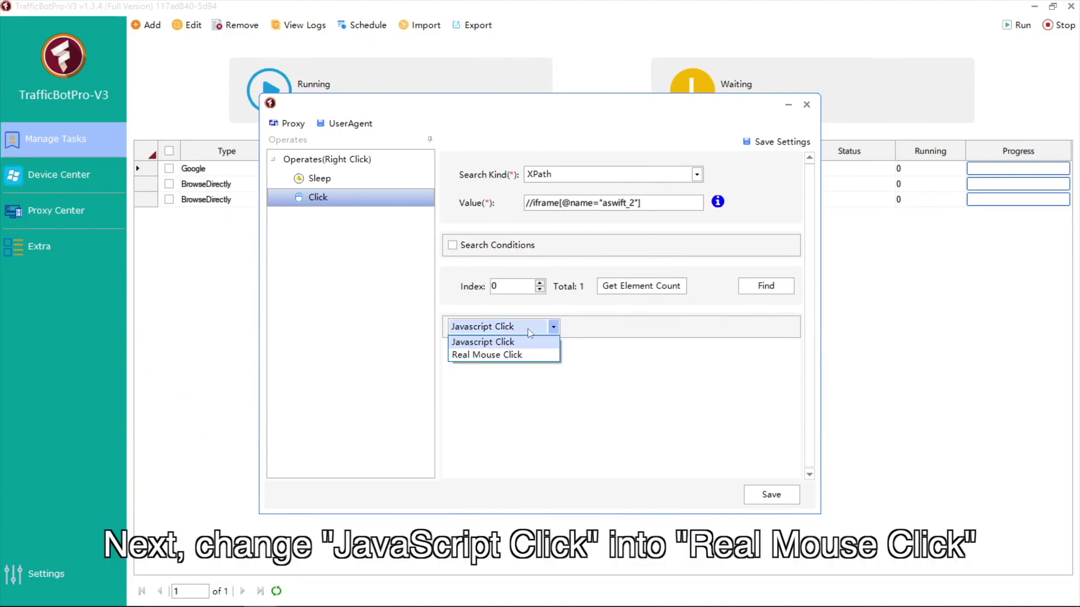
click(513, 355)
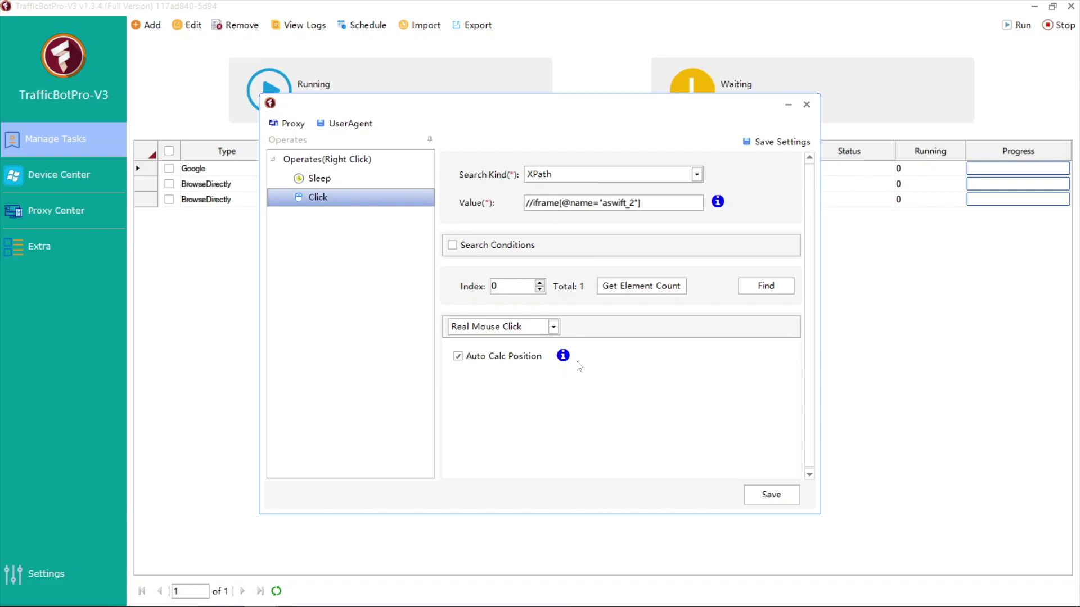
click(458, 356)
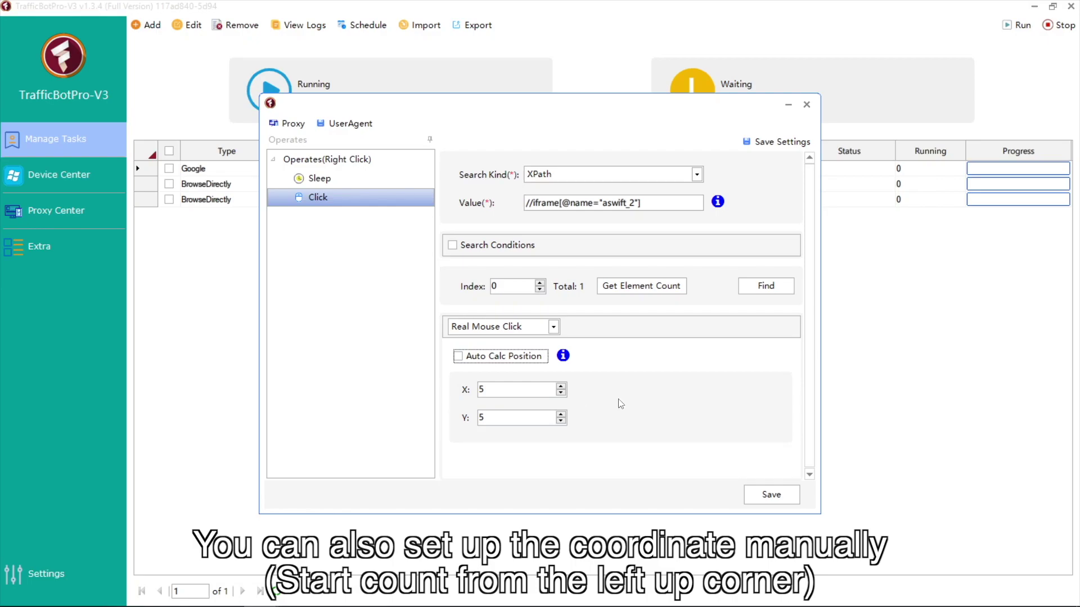
Check the Windows display scale, leaving it at 125%
key(super)
click(14, 527)
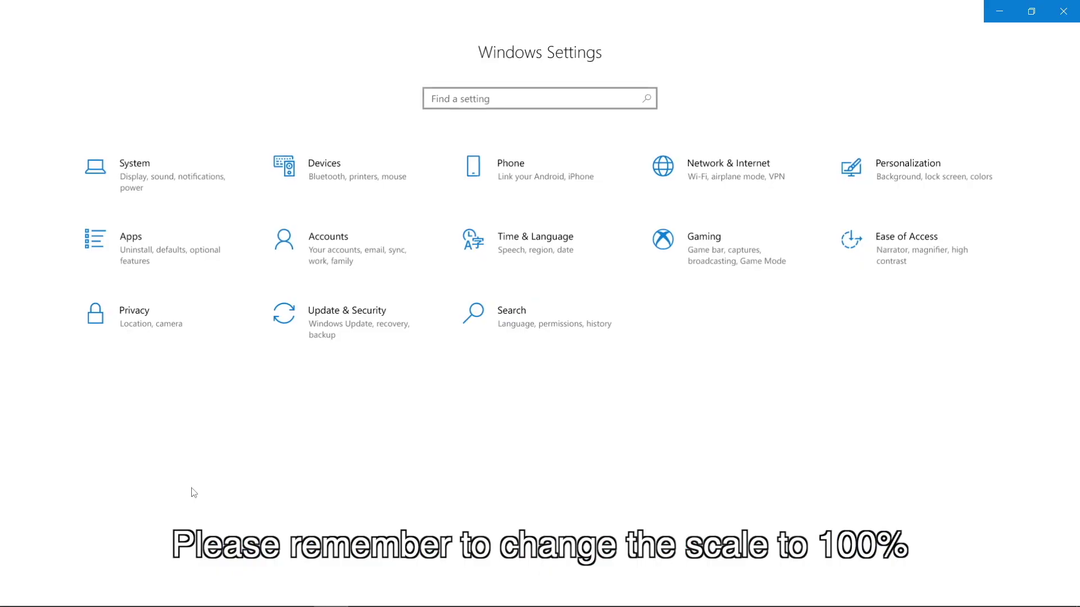
click(181, 194)
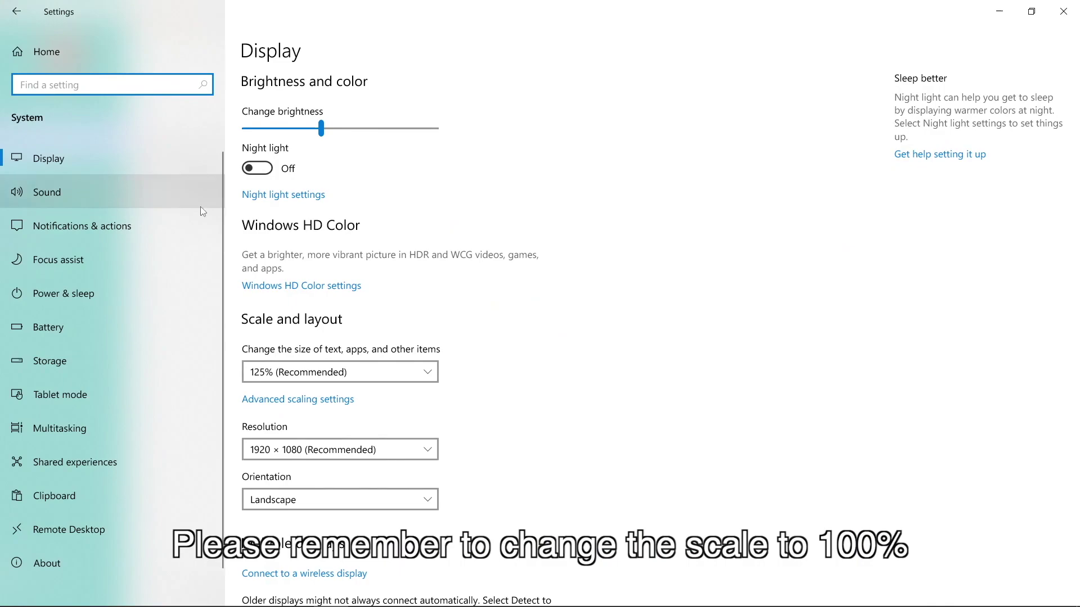
click(391, 370)
click(491, 364)
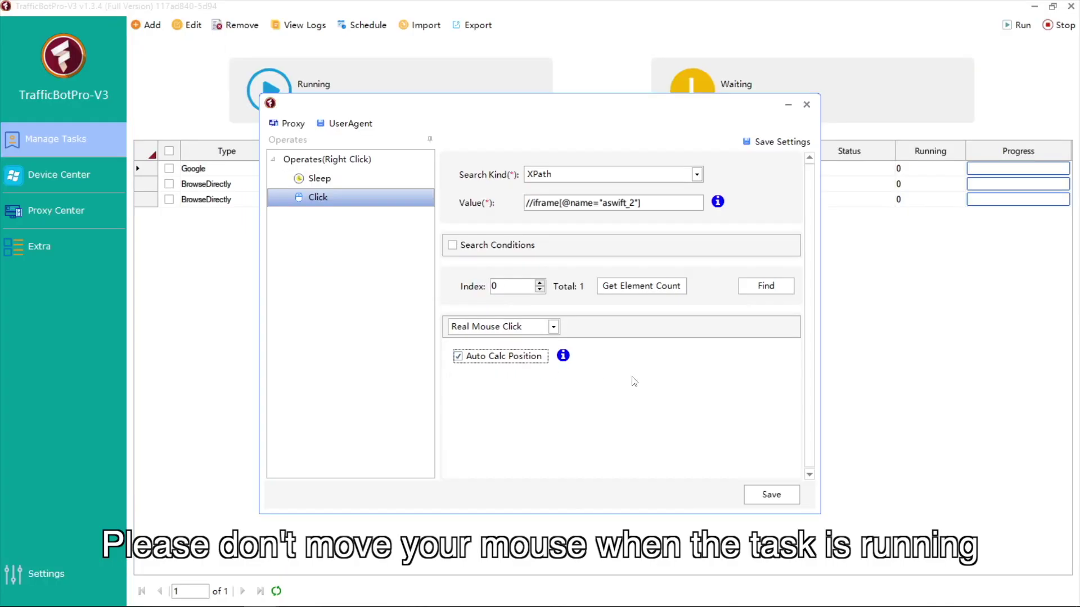
Add a second Sleep after Click, then save the operations and the apk2 task
right_click(327, 204)
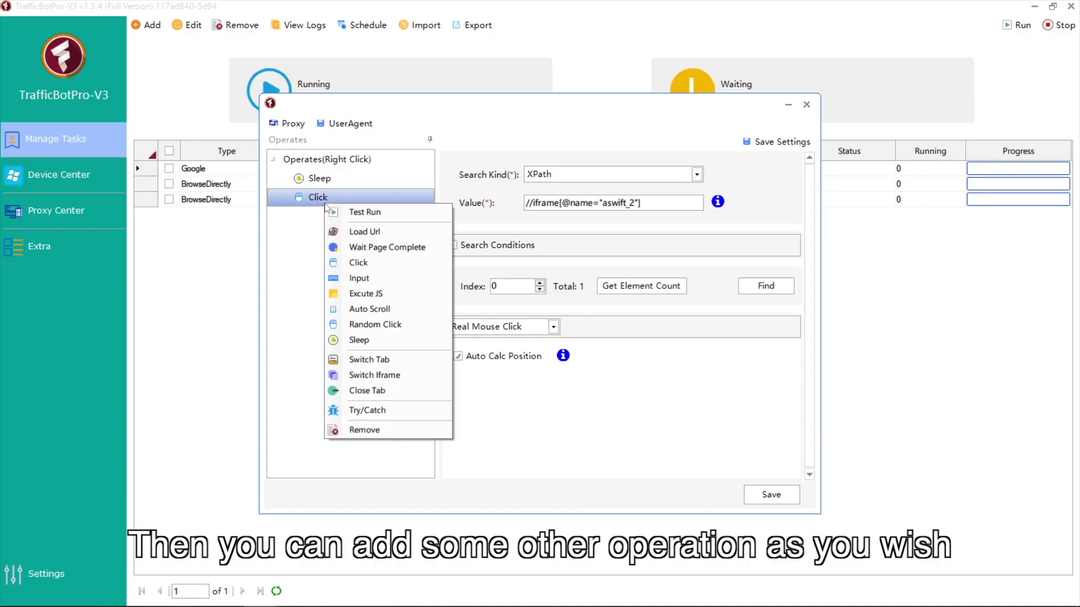
click(356, 340)
click(327, 217)
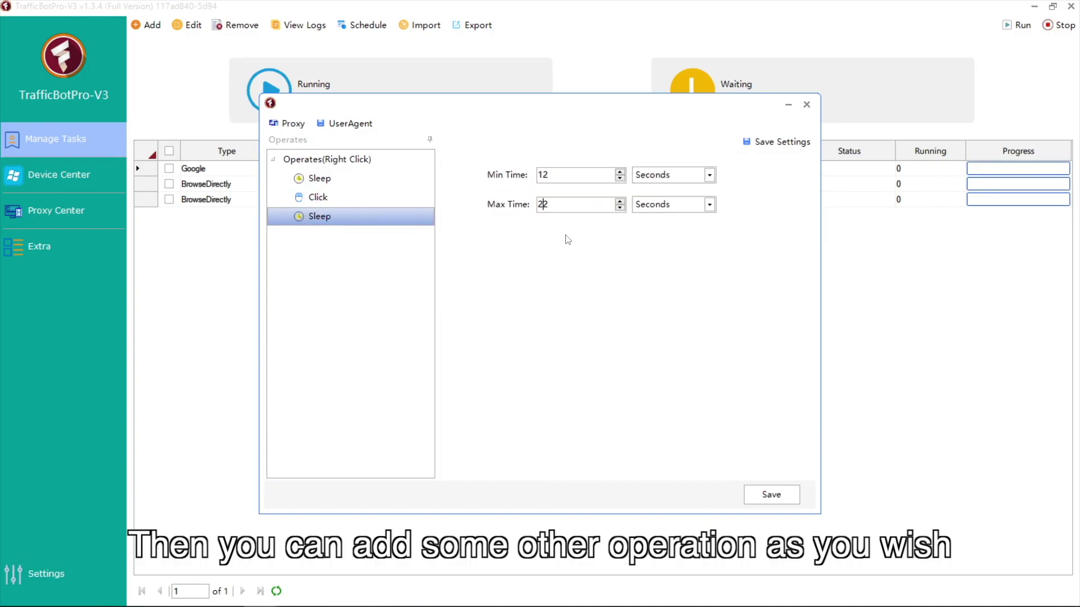
click(776, 492)
click(753, 490)
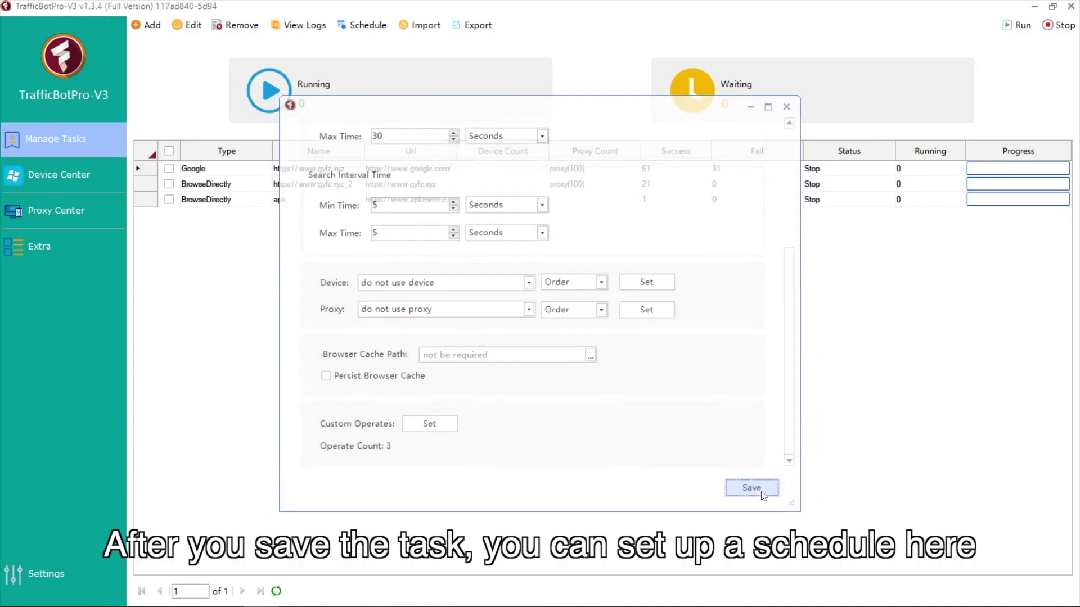
Set apk2's schedule type to Loop Run and save the schedule
click(363, 25)
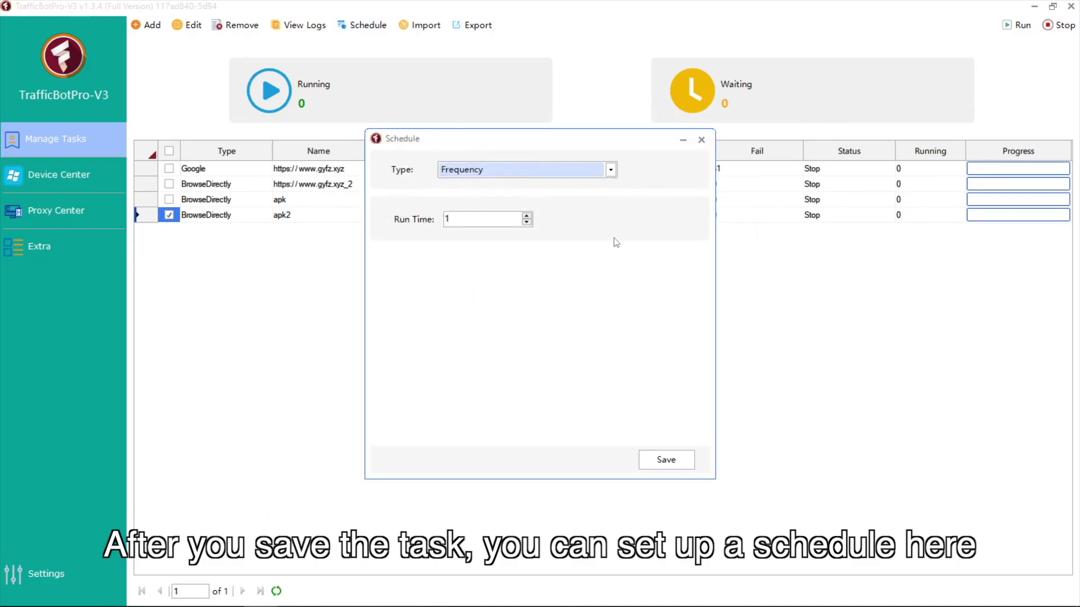
click(577, 169)
click(521, 197)
click(582, 170)
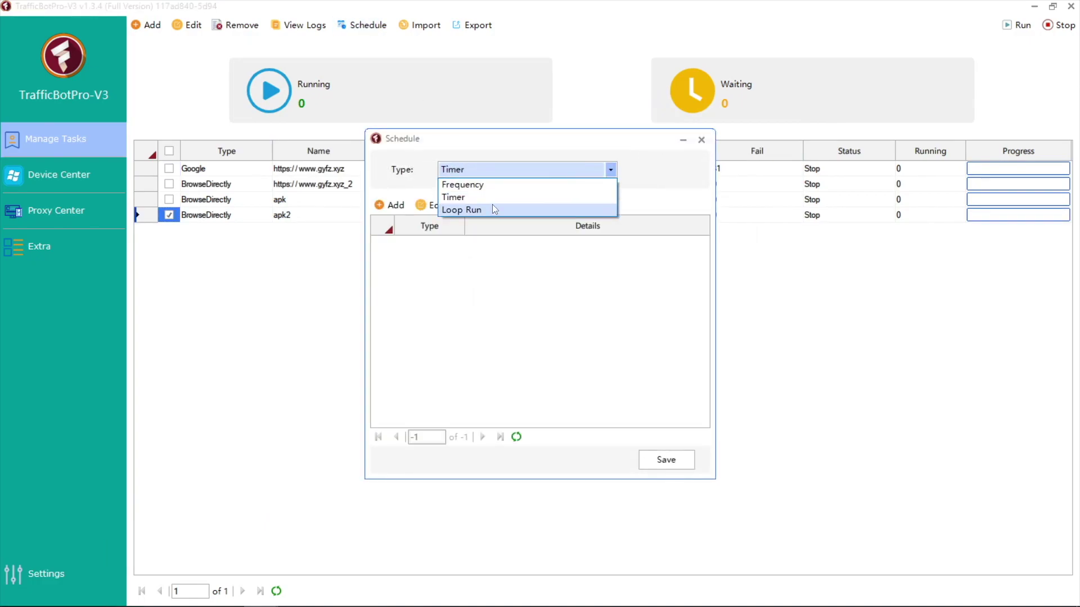
click(493, 209)
click(665, 459)
Run task apk2 so it opens APKMirror in Chrome
click(1018, 24)
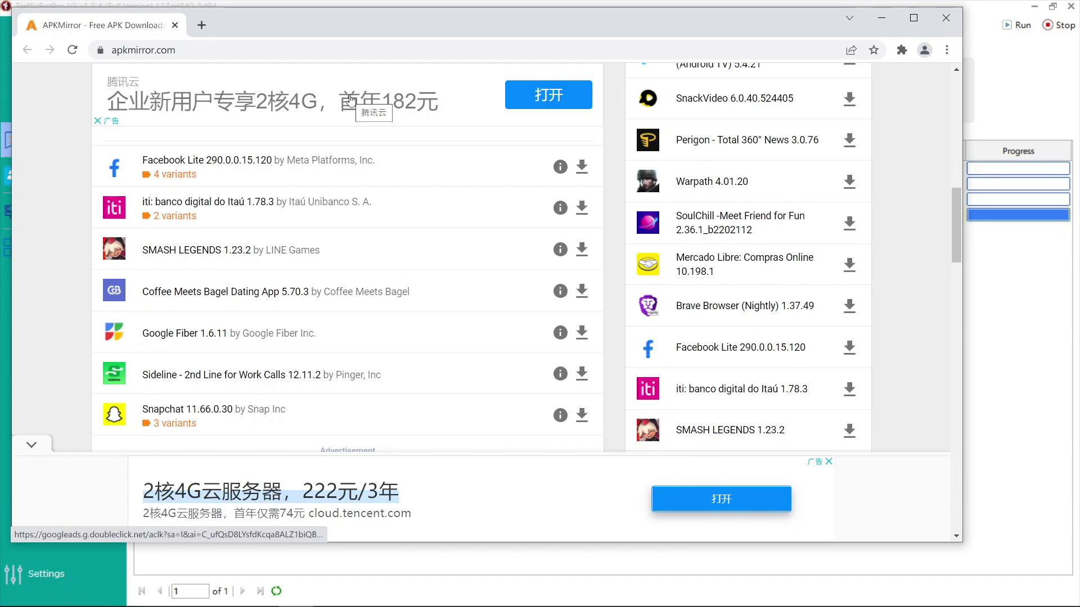
Open the Tencent Cloud advertiser page from the APKMirror ad
click(351, 100)
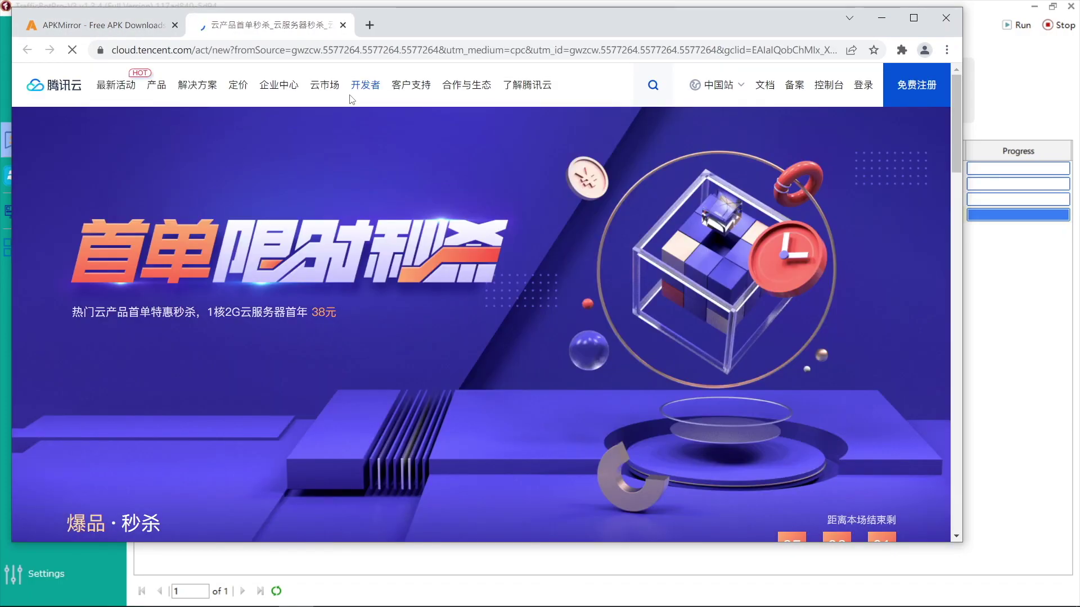
mouse_move(351, 100)
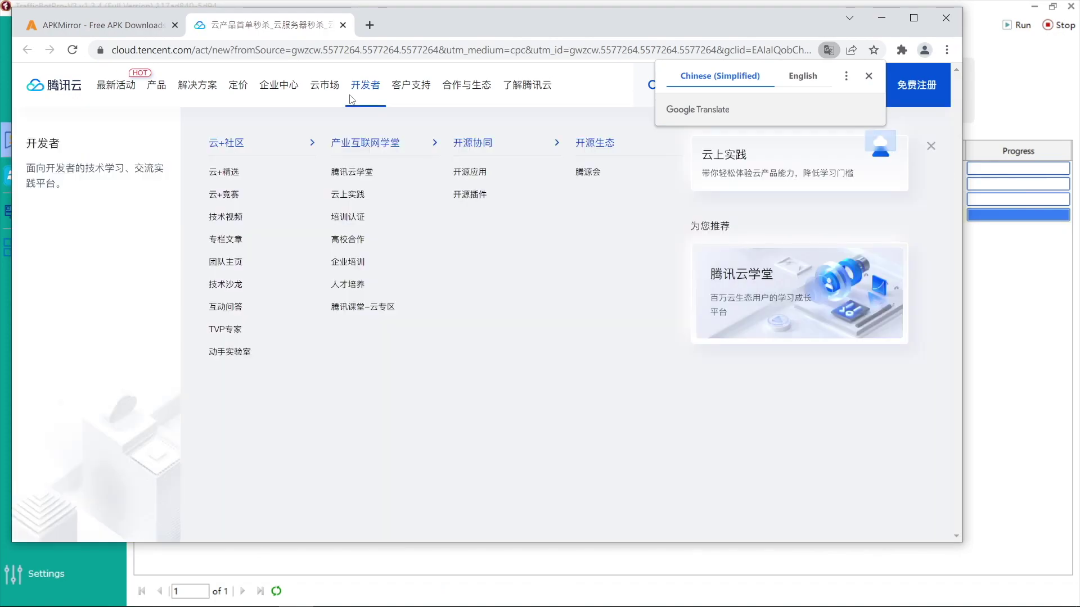